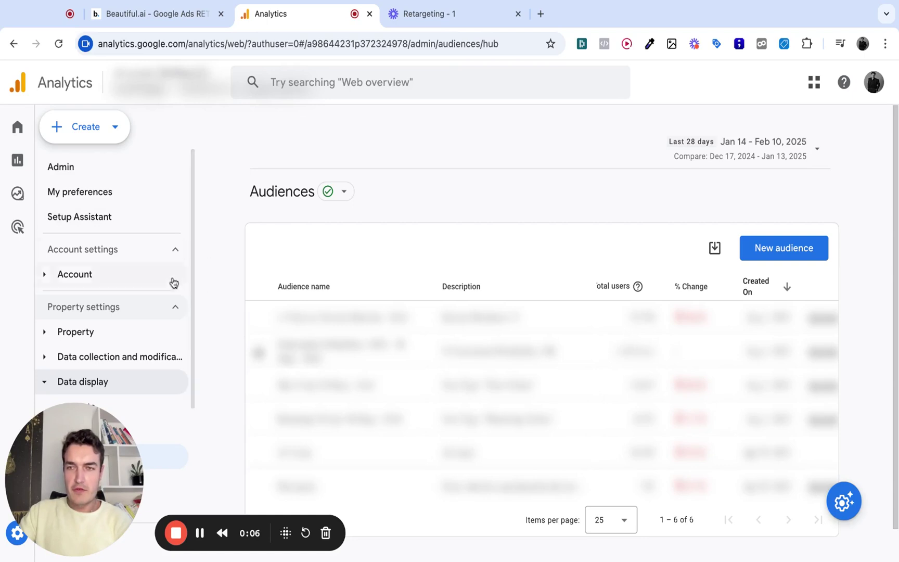
Step: Start building a new audience from the property's Audiences settings
scroll(185, 291, "down", 3)
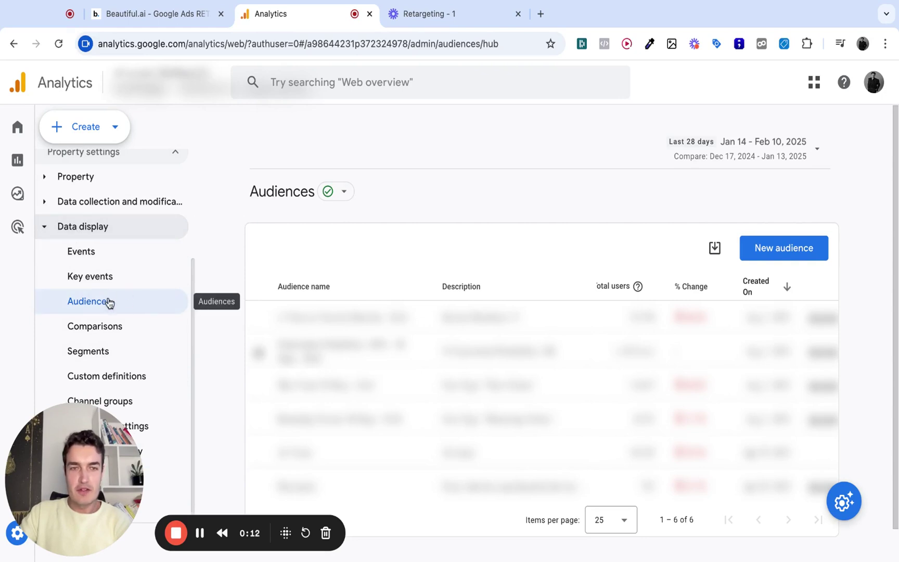
scroll(124, 308, "up", 3)
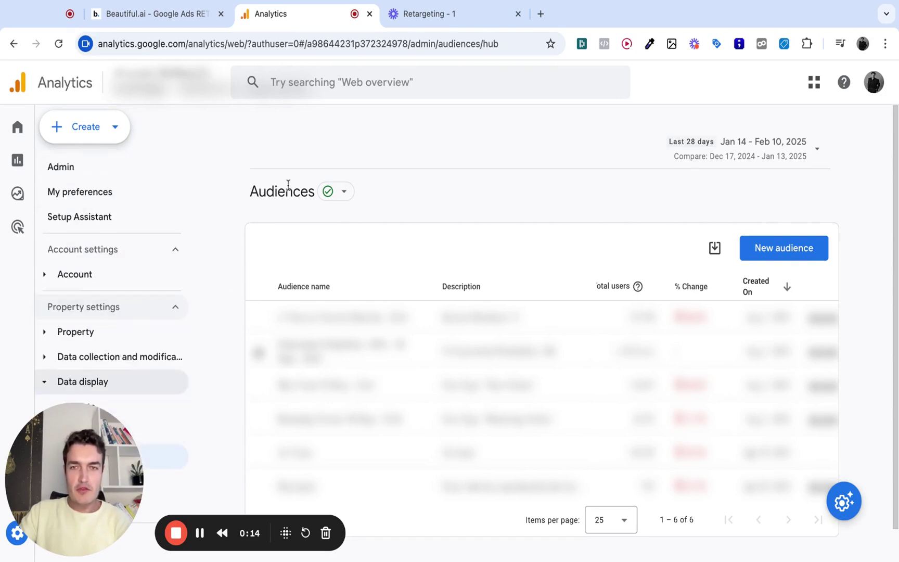
left_click(790, 252)
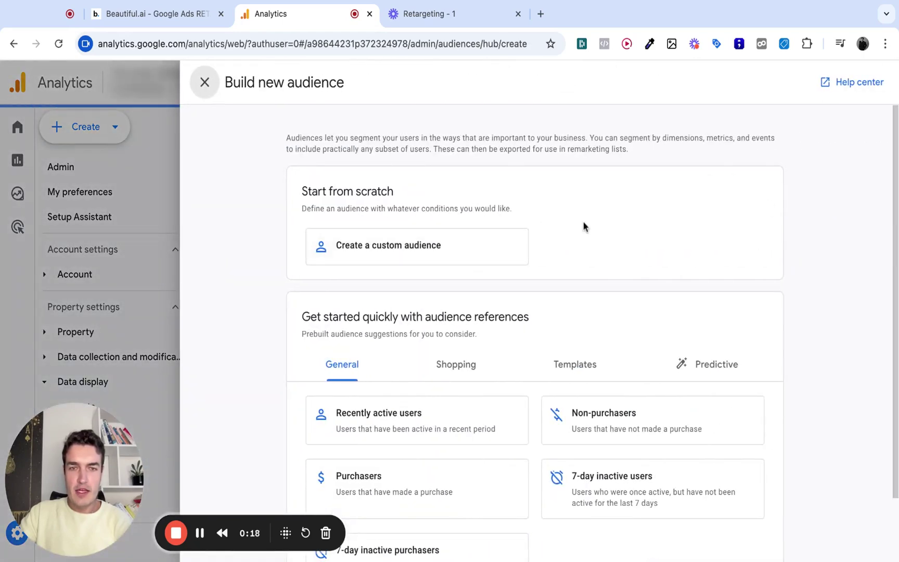
Step: Review the starting options for a new audience, including the General and Shopping prebuilt suggestions
scroll(520, 291, "down", 2)
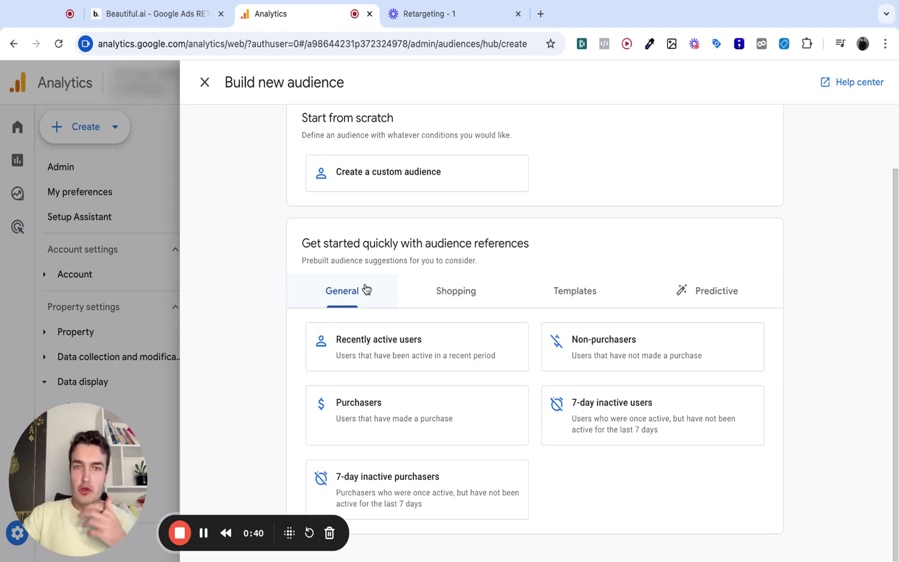
scroll(364, 234, "up", 3)
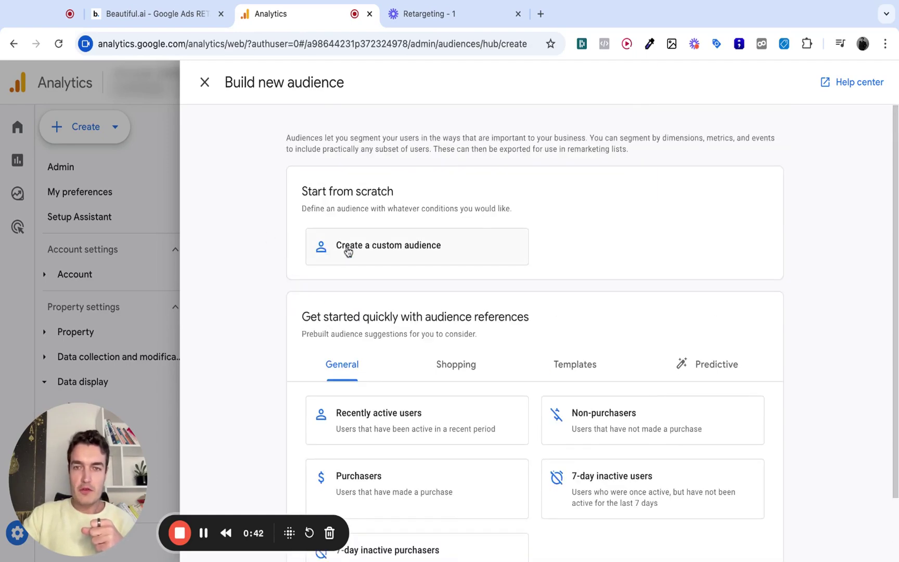
left_click(365, 248)
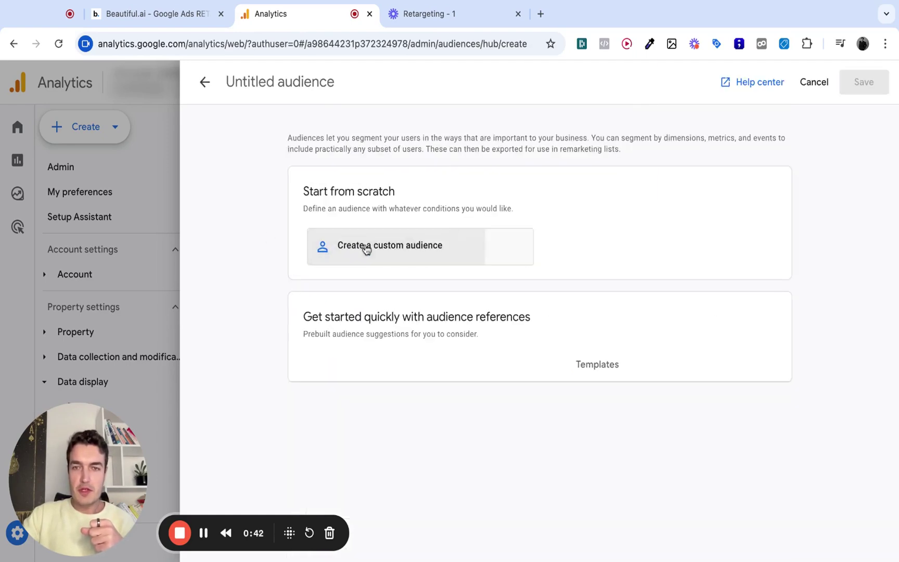
left_click(205, 83)
scroll(541, 325, "down", 2)
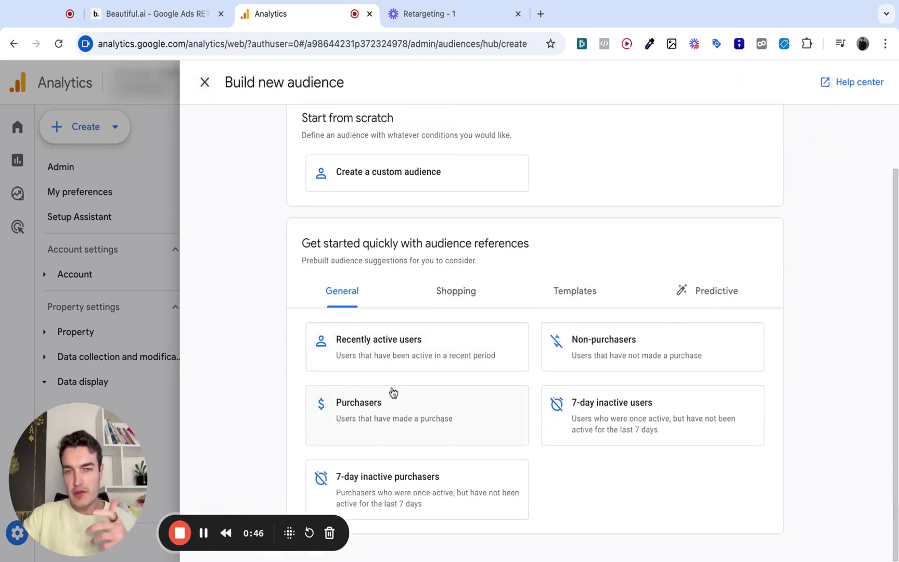
left_click(435, 297)
scroll(389, 305, "down", 3)
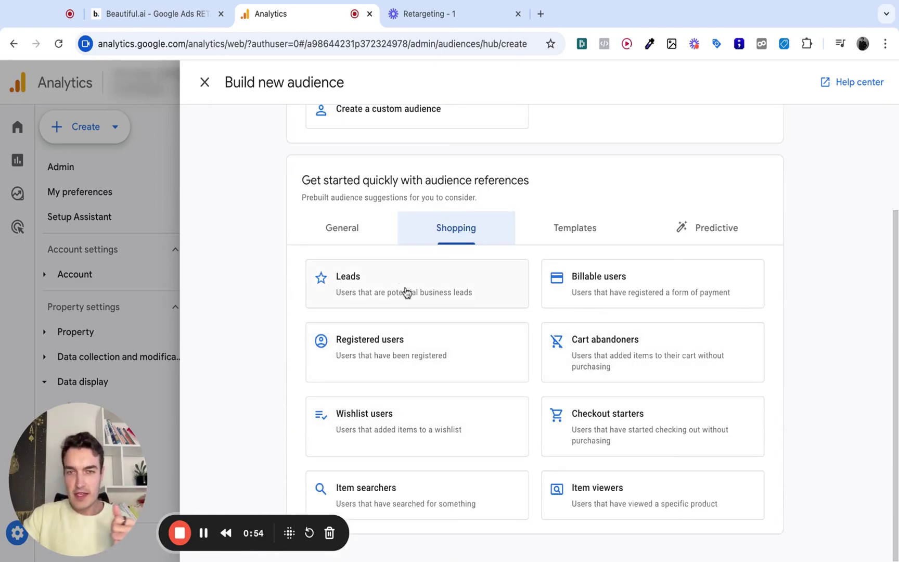
Step: Create a custom audience from scratch that includes users who triggered the add_to_cart event
scroll(375, 244, "up", 3)
left_click(417, 257)
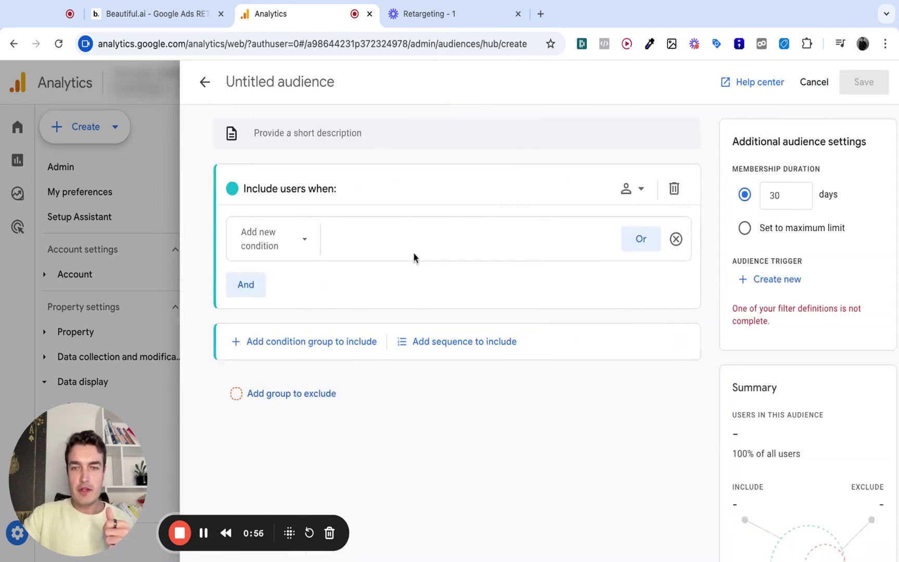
scroll(478, 385, "down", 1)
scroll(462, 371, "up", 1)
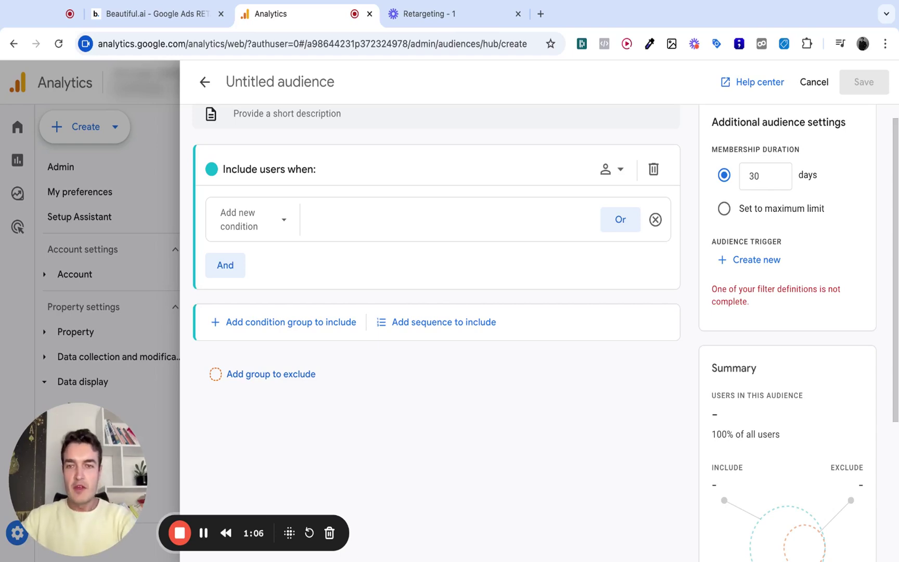
left_click(284, 227)
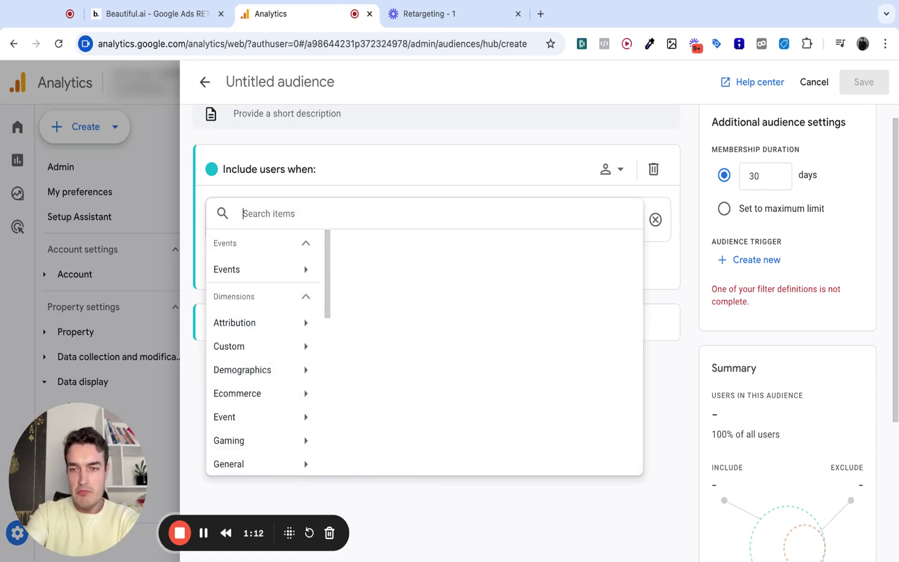
type("cart")
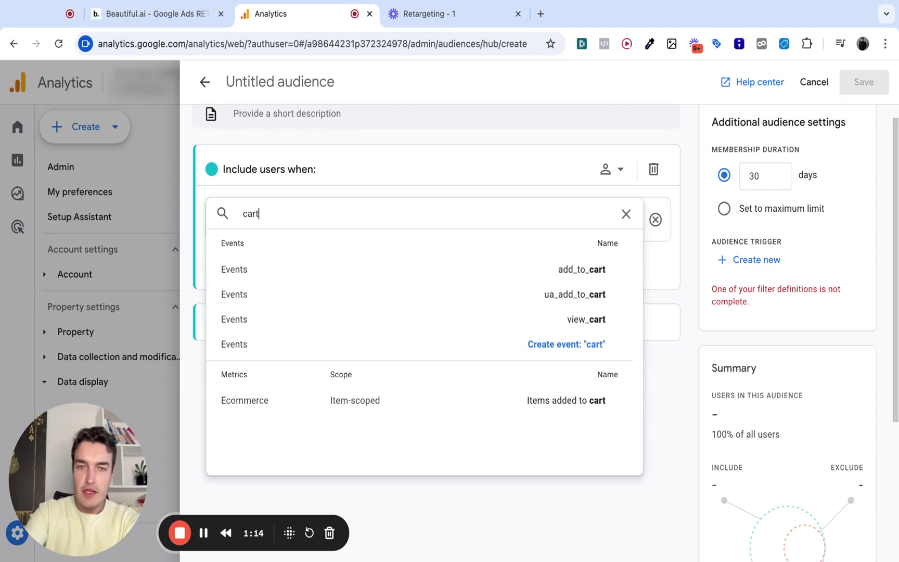
left_click(485, 274)
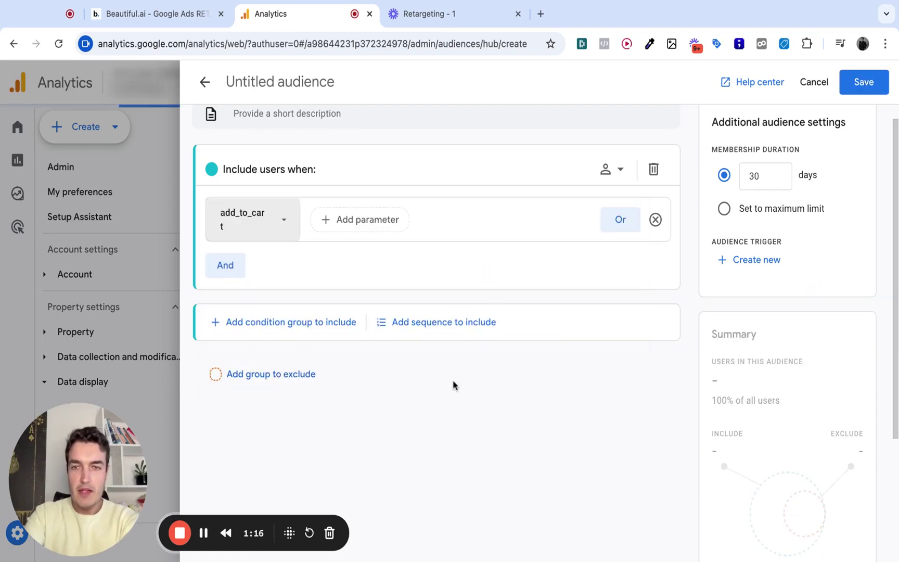
Step: Add an exclusion group to the audience for users who triggered the purchase event
left_click(285, 375)
scroll(327, 406, "down", 3)
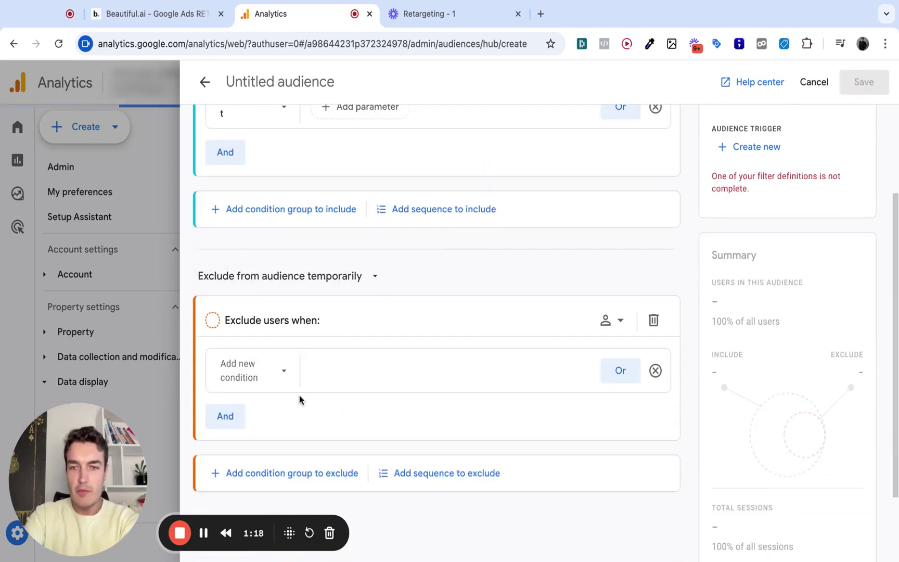
left_click(267, 375)
type("purchas")
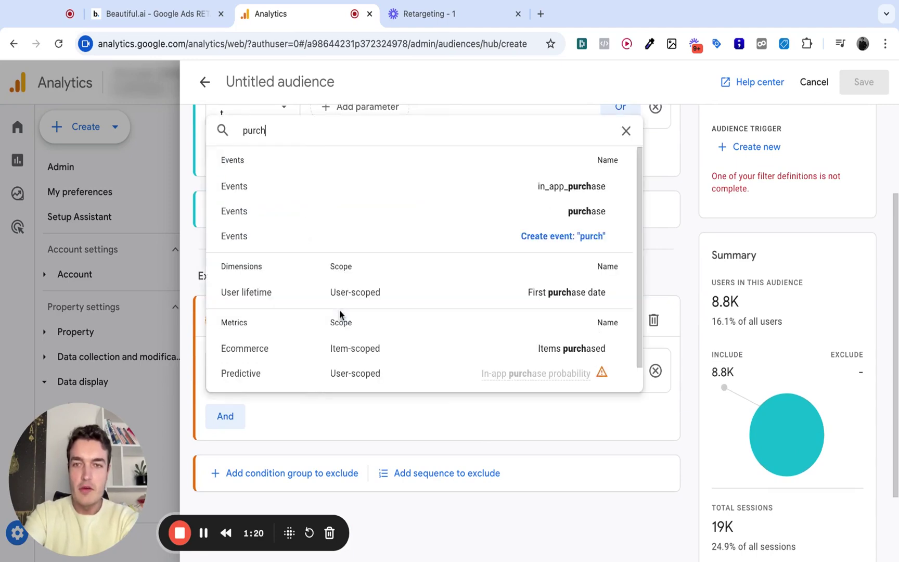
left_click(496, 208)
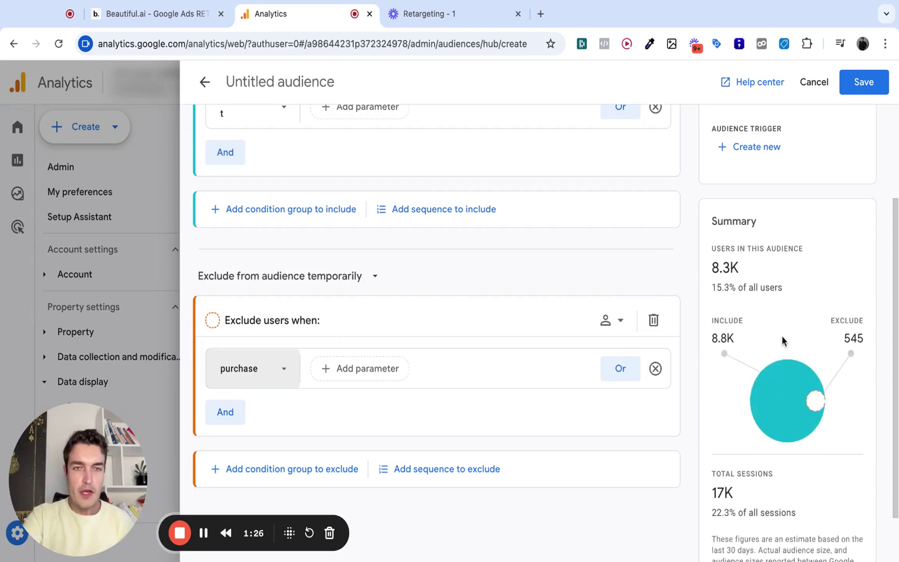
Step: Examine the audience summary's estimated size and its include and exclude figures alongside the group conditions
scroll(780, 347, "up", 2)
scroll(780, 347, "down", 3)
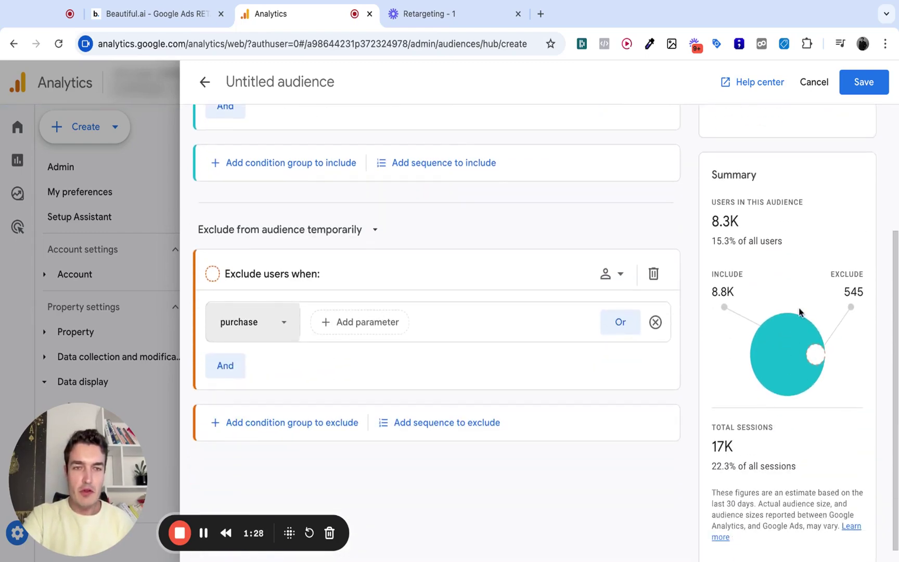
scroll(807, 323, "up", 4)
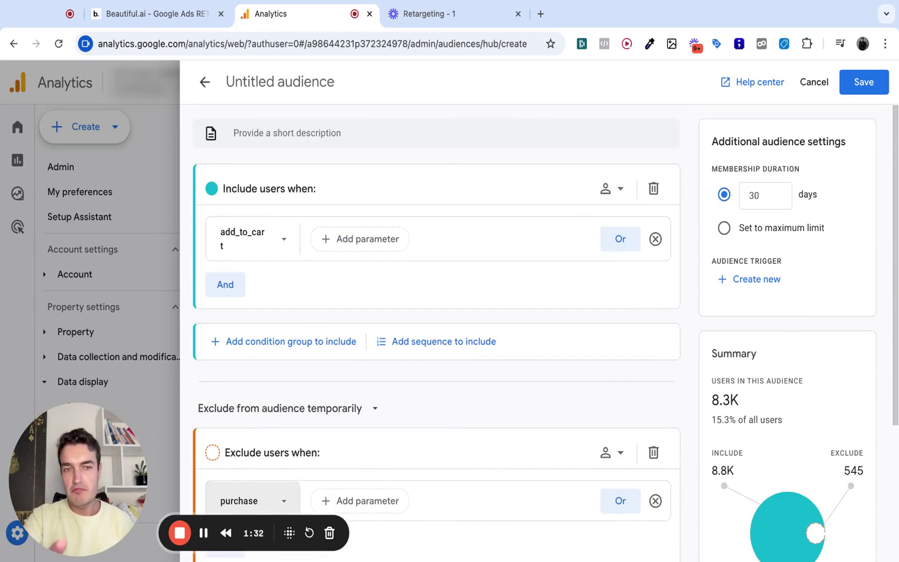
scroll(773, 310, "down", 3)
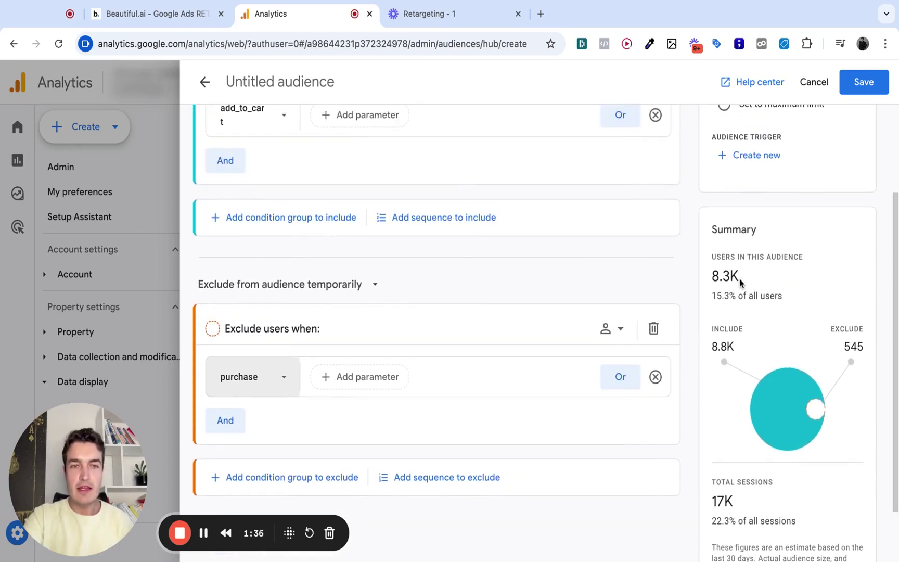
scroll(737, 289, "up", 3)
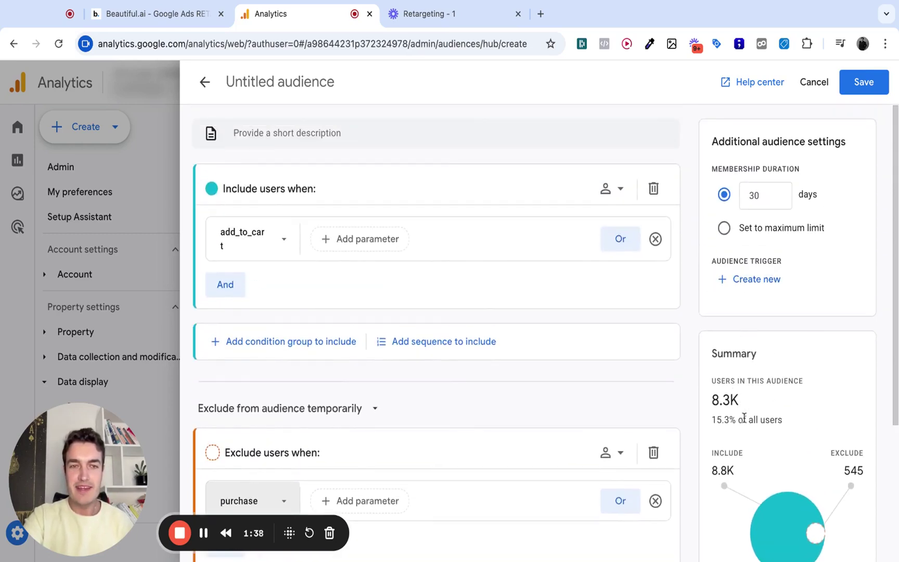
scroll(770, 378, "down", 3)
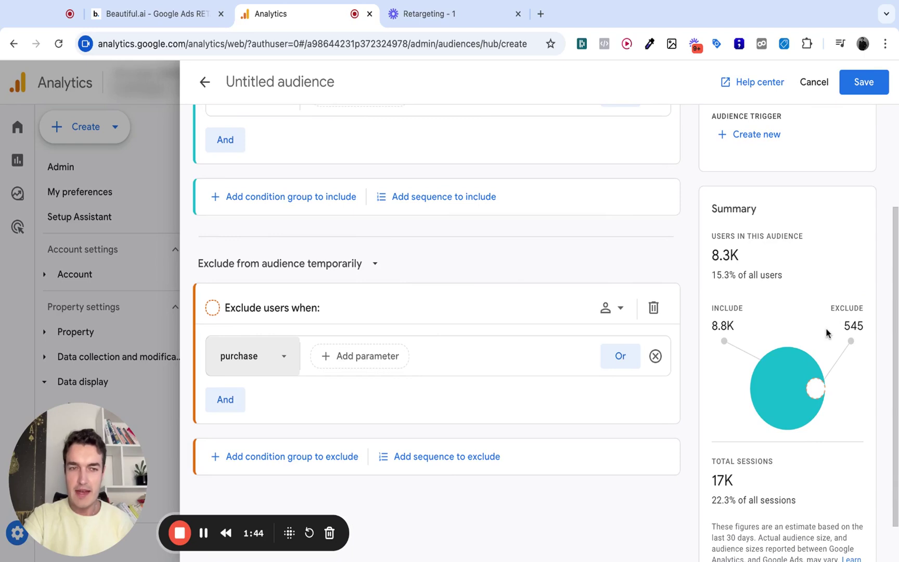
scroll(545, 333, "up", 1)
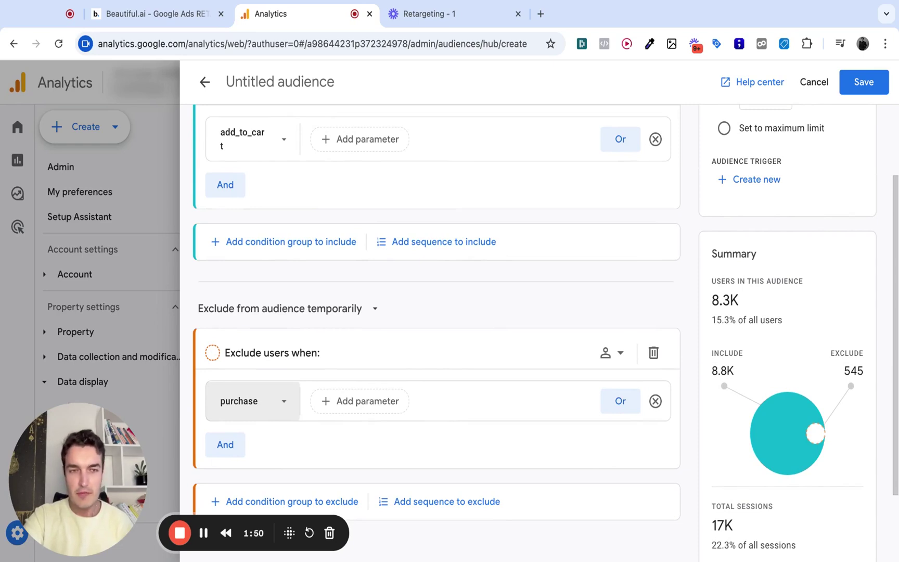
scroll(545, 333, "down", 1)
scroll(546, 333, "up", 2)
scroll(545, 333, "down", 1)
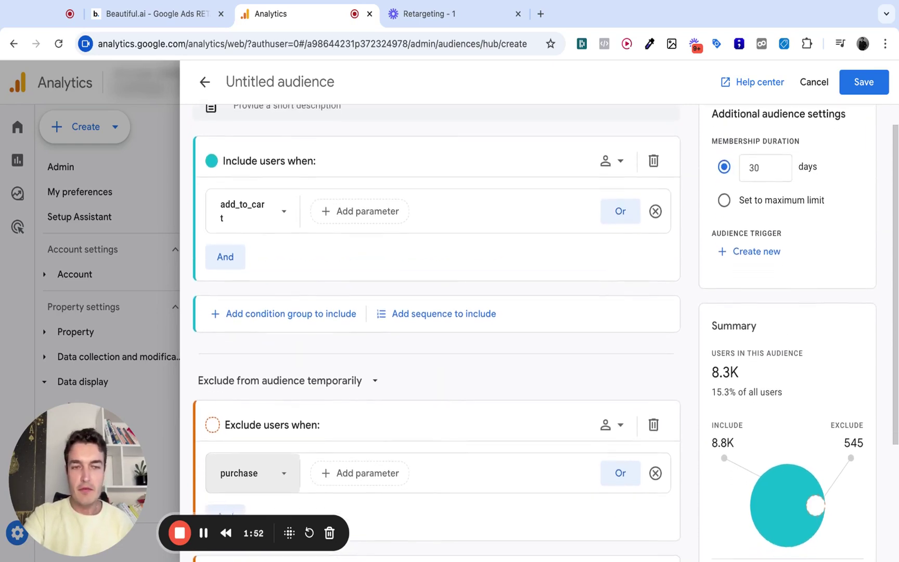
scroll(756, 197, "up", 1)
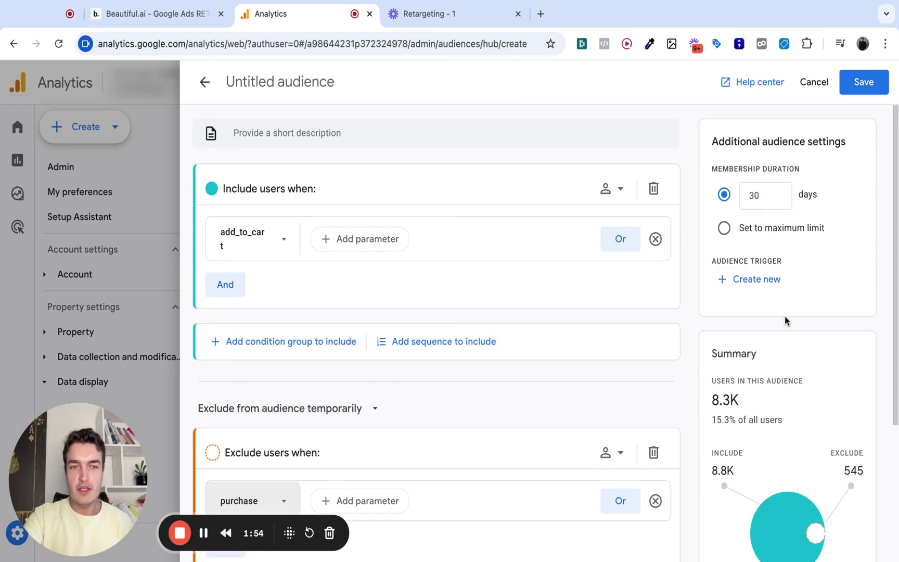
scroll(783, 312, "down", 3)
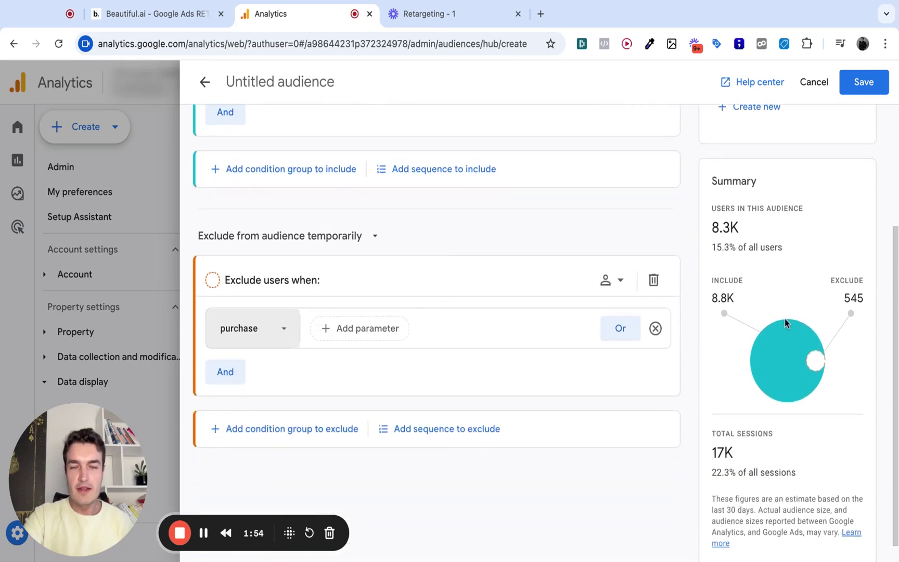
double_click(744, 229)
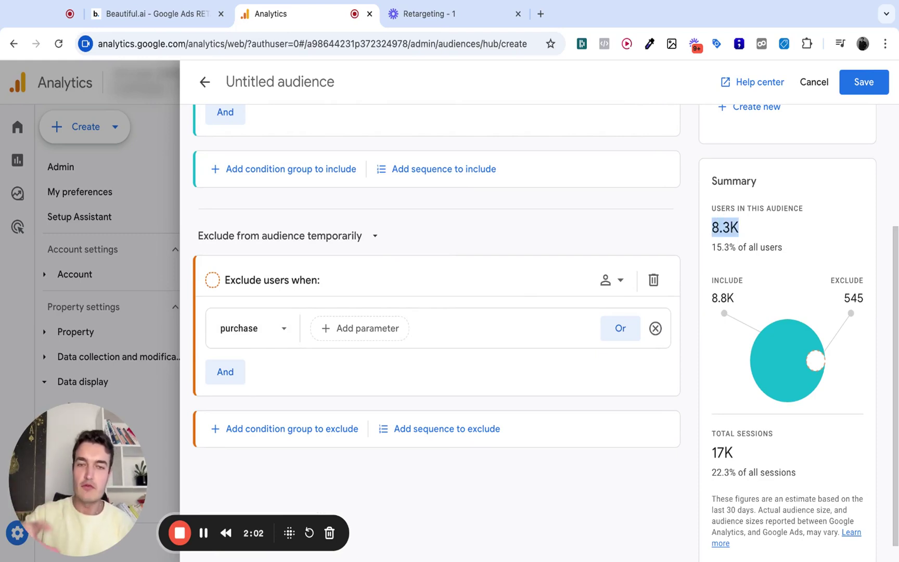
Step: Remove the purchase condition and its exclusion group from the audience
scroll(461, 333, "up", 3)
scroll(704, 398, "down", 1)
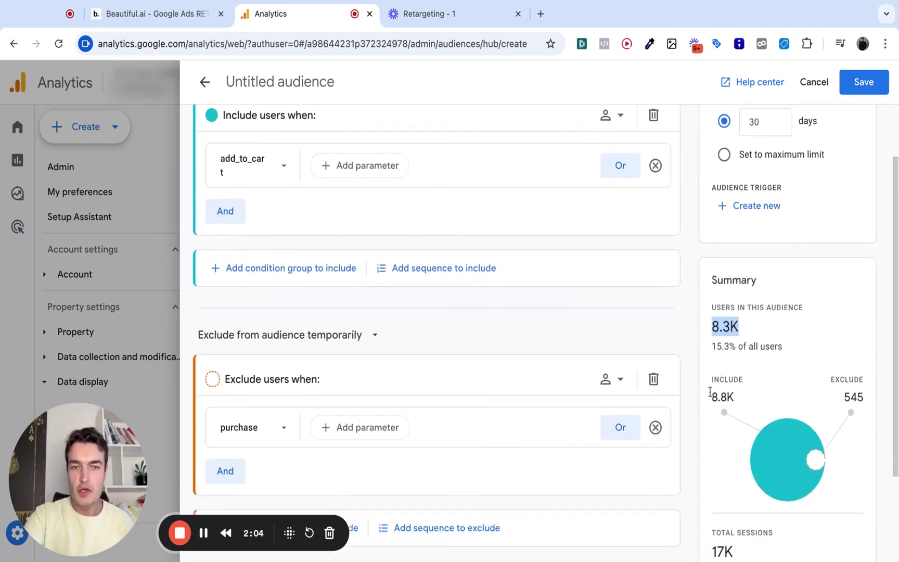
left_click(660, 426)
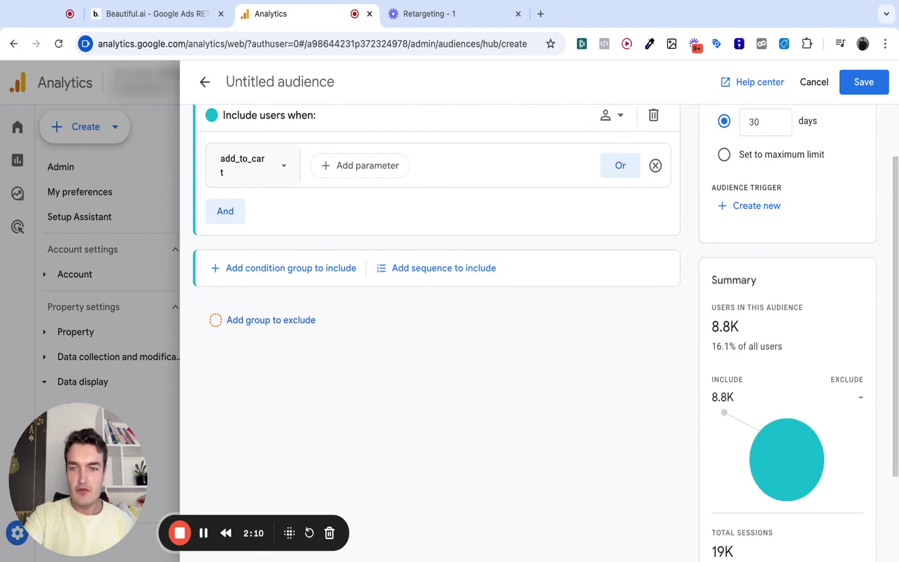
Step: Browse the dimensions available for the include condition, such as the Ecommerce and Event categories
left_click(252, 165)
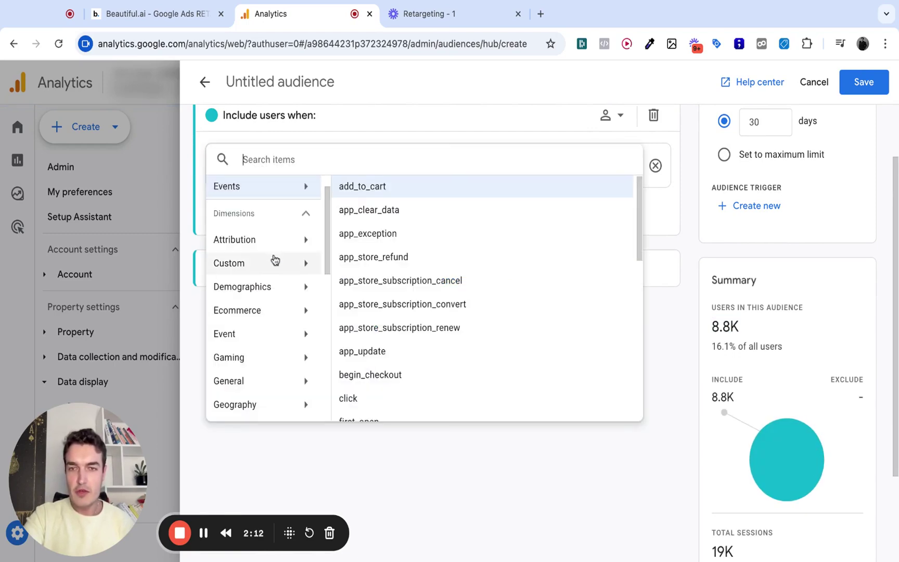
left_click(275, 261)
left_click(288, 311)
scroll(446, 293, "down", 5)
scroll(446, 293, "down", 2)
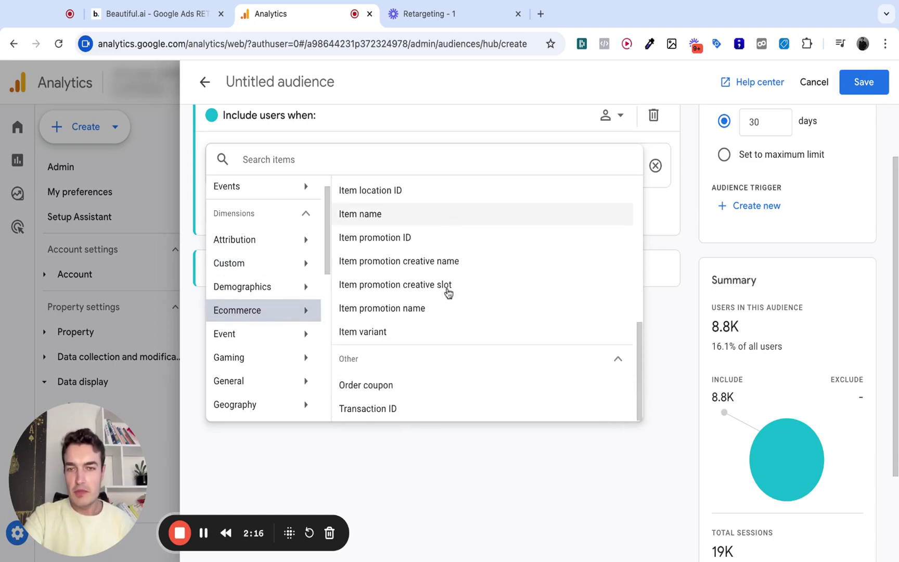
scroll(446, 289, "up", 5)
scroll(446, 289, "up", 1)
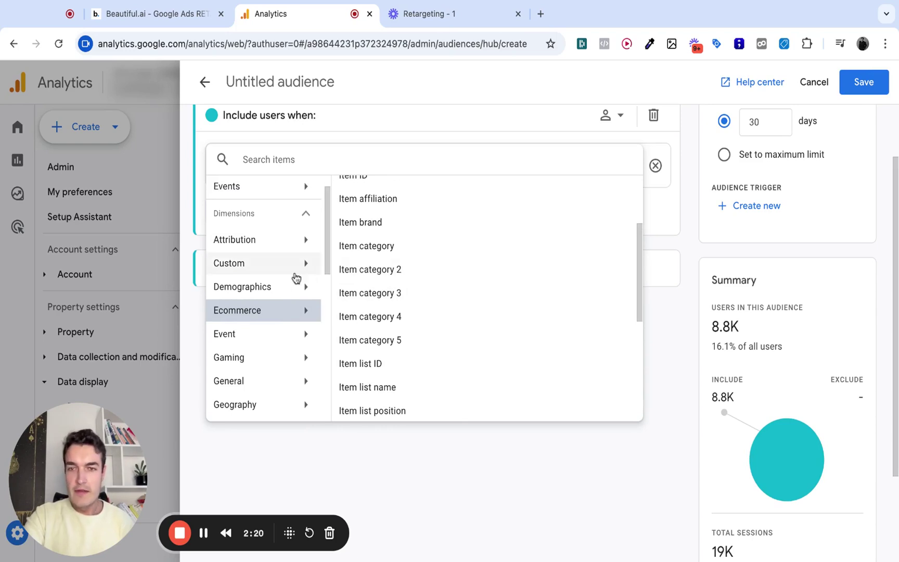
scroll(292, 281, "down", 1)
left_click(280, 291)
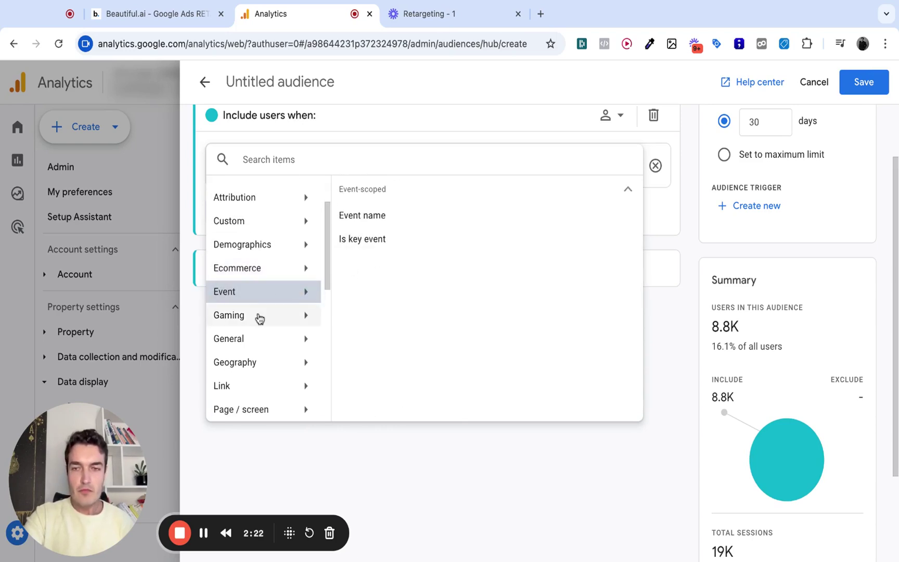
scroll(255, 309, "down", 4)
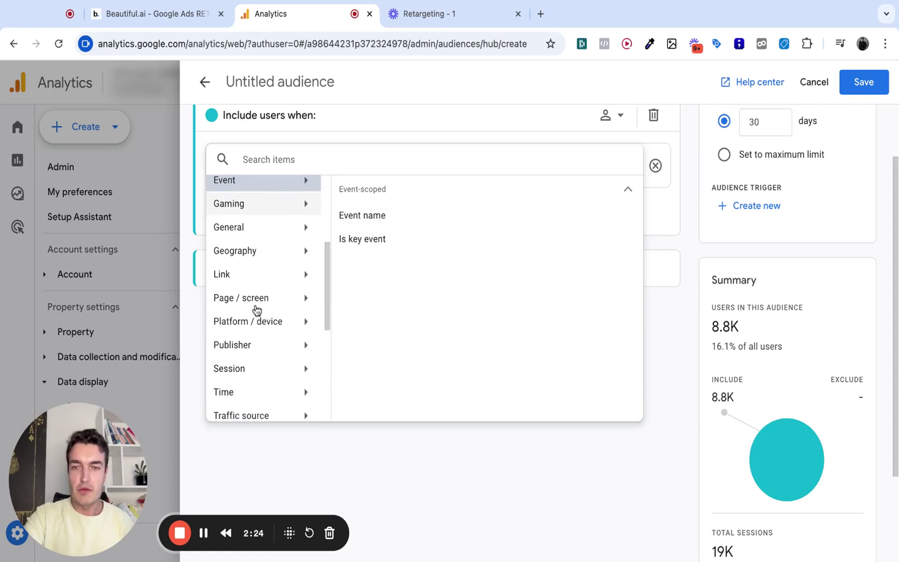
scroll(255, 308, "up", 3)
Step: Set the include condition to the Session duration metric, greater than 30 at any point in time
left_click(279, 153)
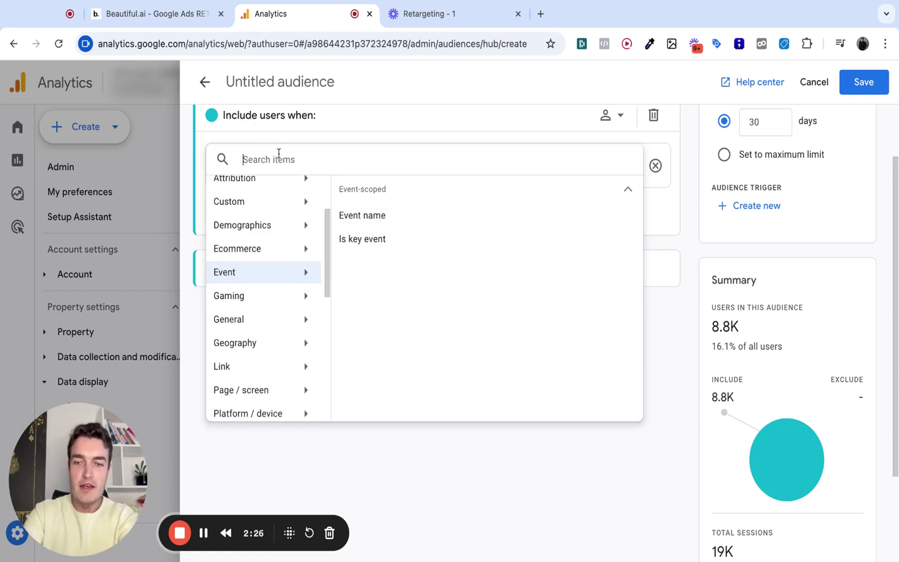
type("durat")
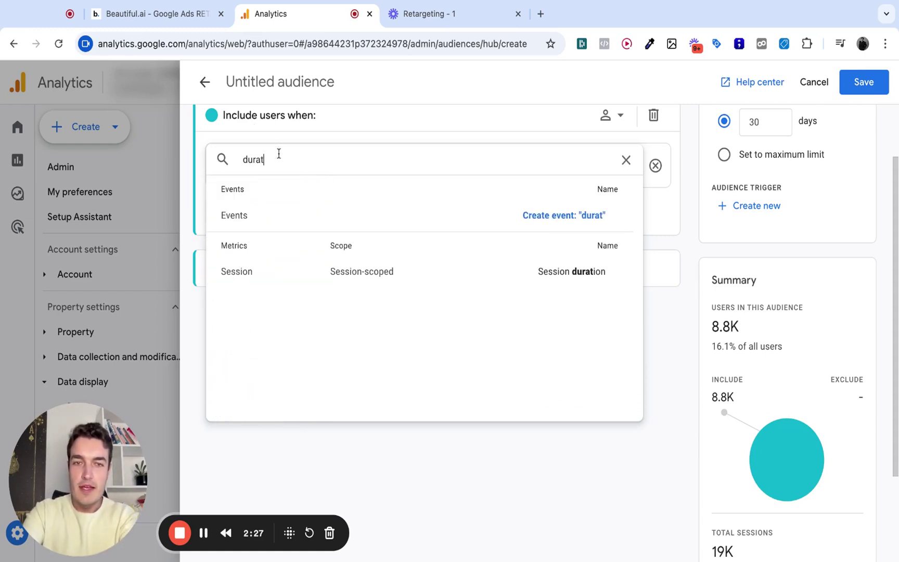
left_click(443, 273)
left_click(345, 168)
left_click(378, 210)
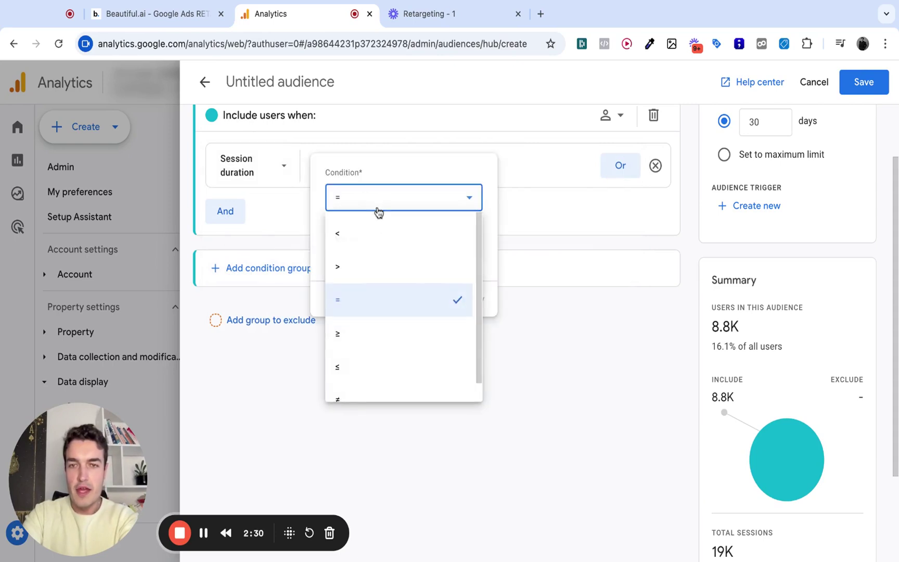
left_click(385, 266)
left_click(383, 239)
type("0")
left_click(480, 306)
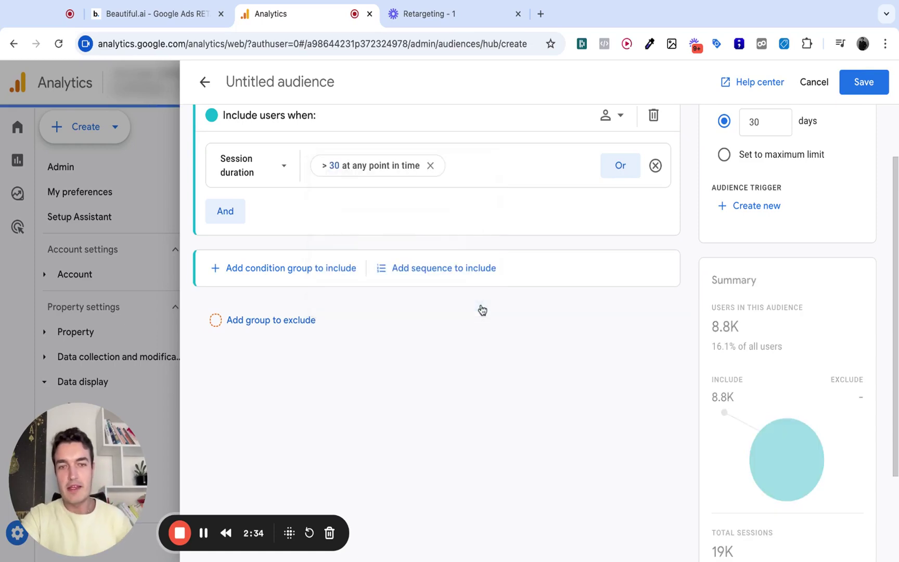
Step: Set the session duration condition's threshold to greater than 60
left_click(369, 164)
left_click(361, 236)
double_click(361, 235)
type("6")
left_click(471, 301)
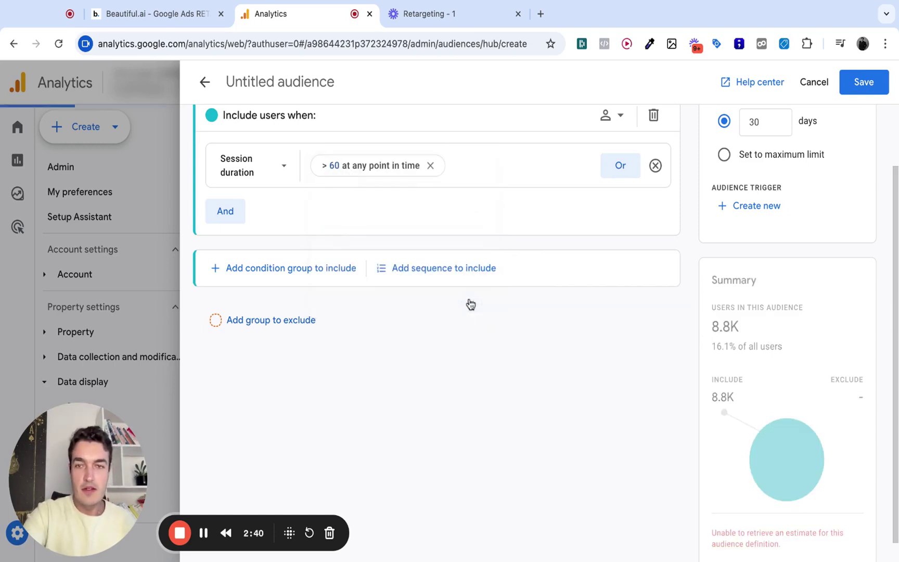
Step: Set the session duration condition's threshold to greater than 1
left_click(388, 167)
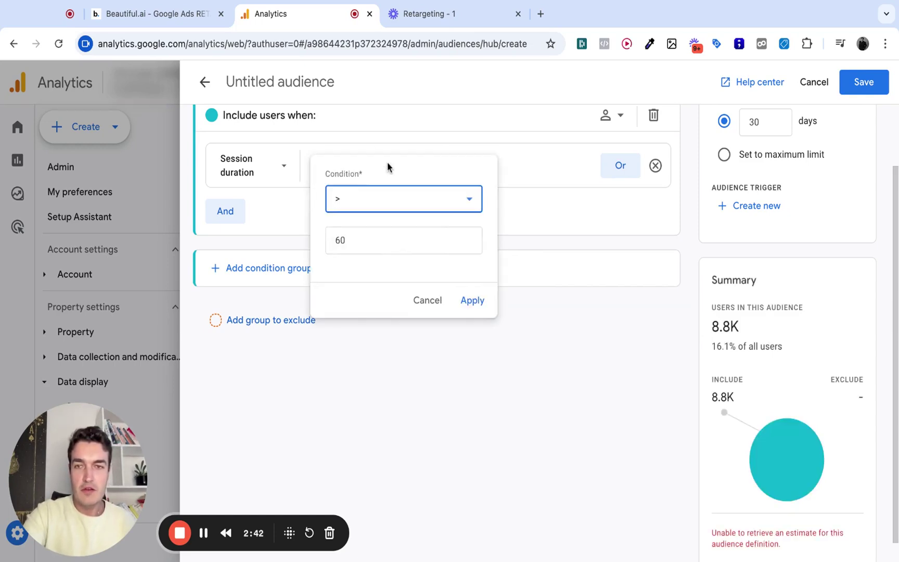
left_click(450, 243)
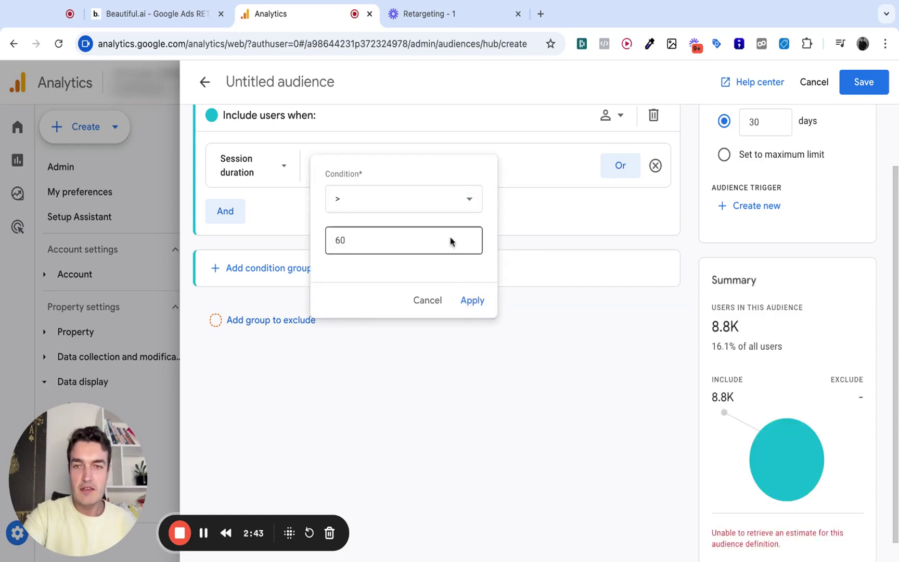
double_click(414, 252)
type("1")
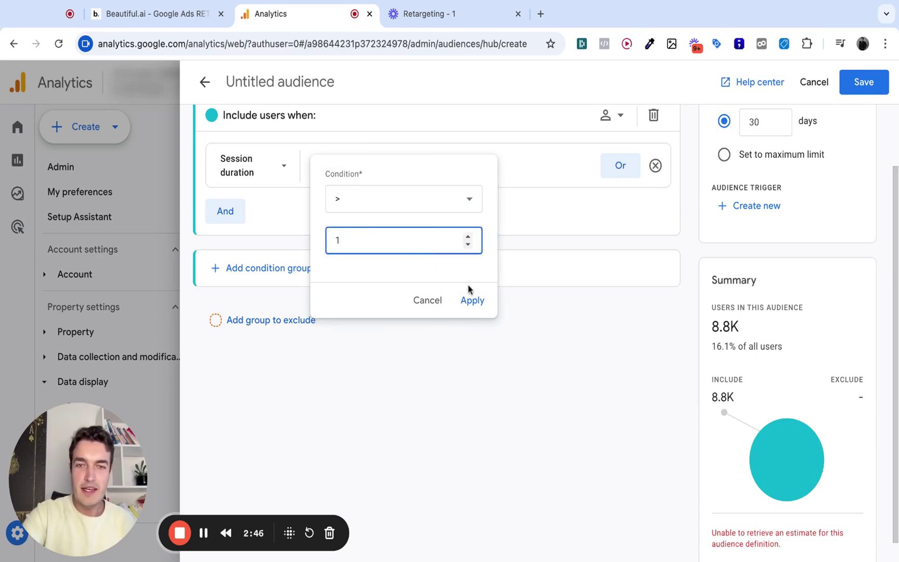
left_click(470, 300)
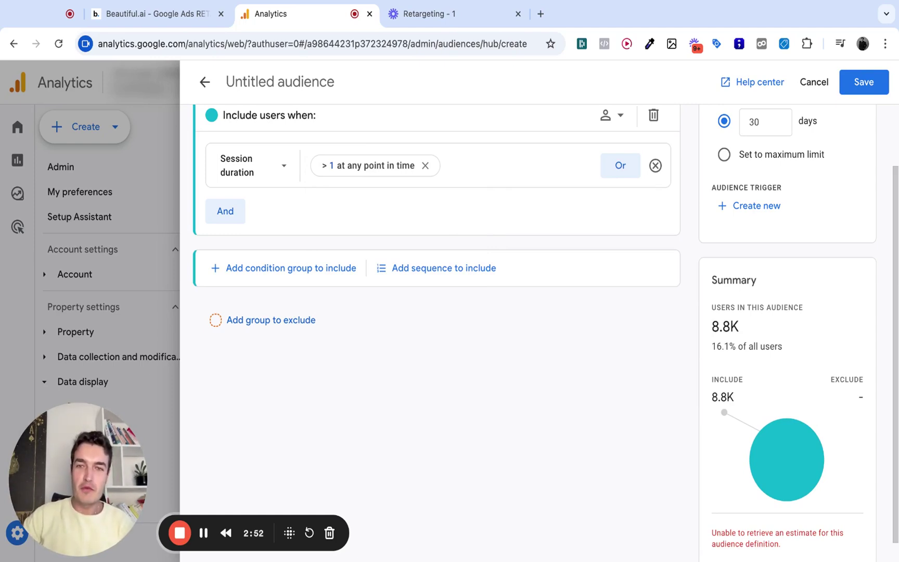
Step: Search the items available for the include condition for "boun" and "page", and clear the search
scroll(582, 418, "up", 3)
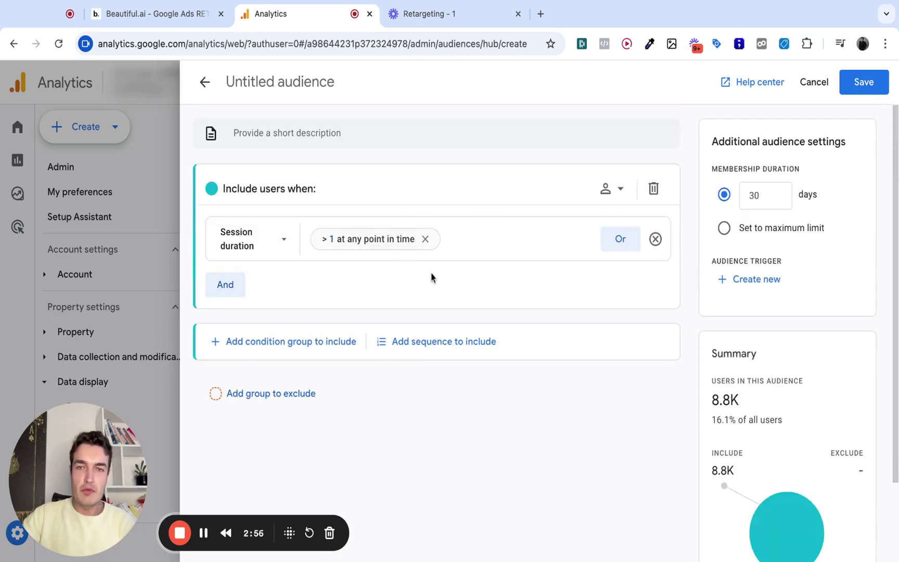
scroll(448, 286, "down", 2)
scroll(462, 299, "up", 2)
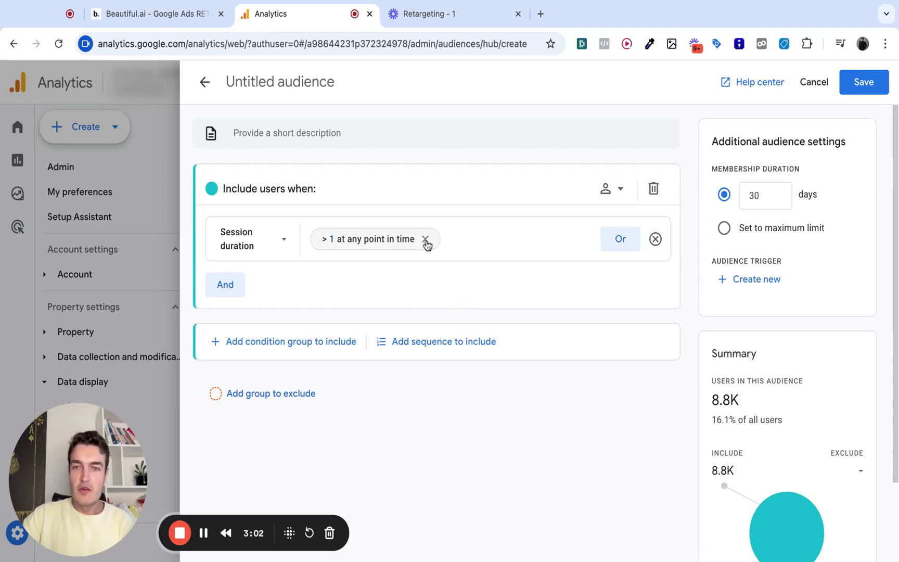
left_click(249, 251)
type("boun")
double_click(298, 233)
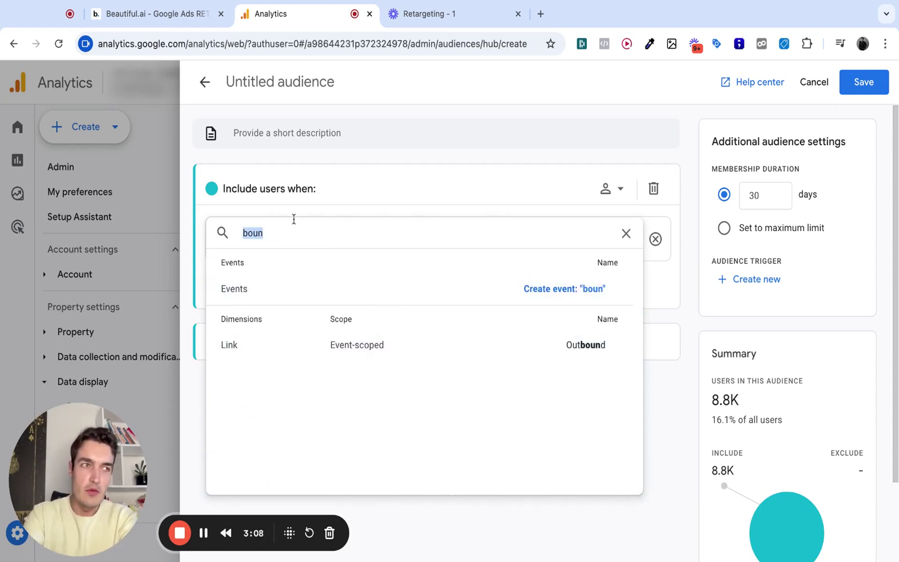
type("page")
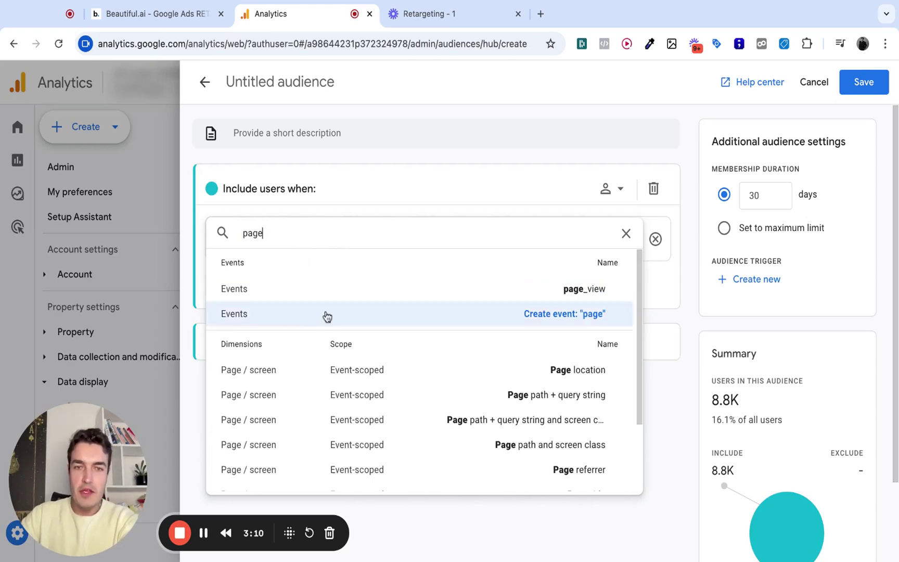
scroll(541, 378, "down", 3)
scroll(544, 368, "down", 1)
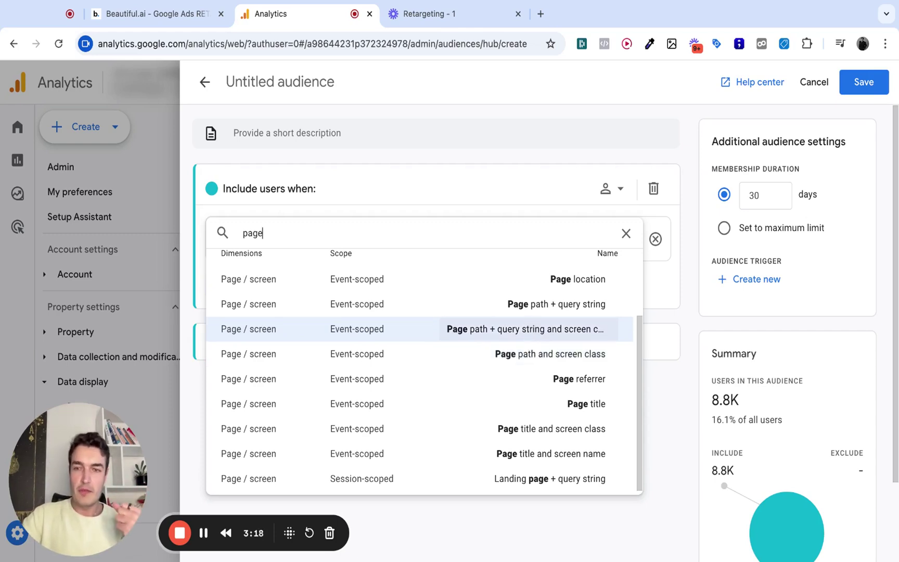
scroll(500, 344, "up", 1)
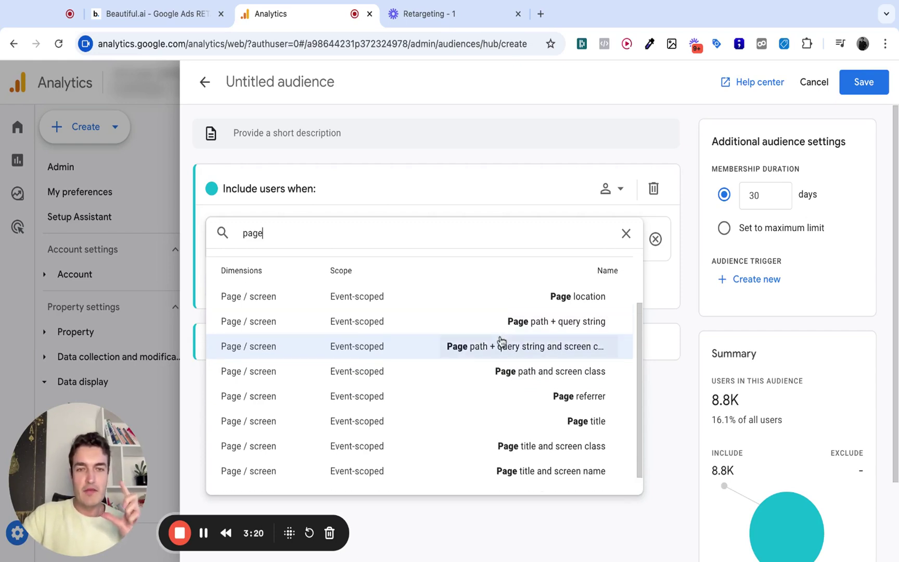
left_click(626, 233)
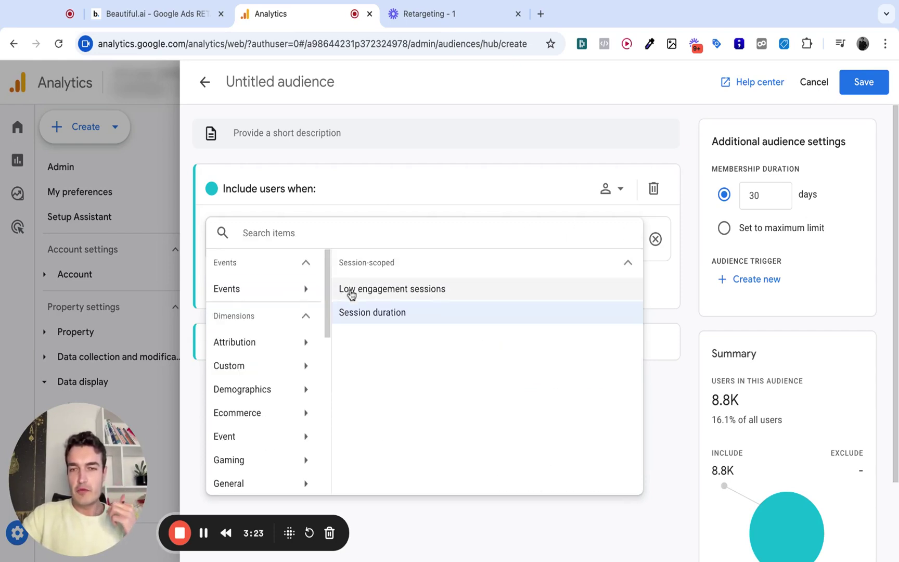
Step: Browse the Attribution, Platform / device and Traffic source dimensions available for the include condition
left_click(292, 343)
scroll(371, 344, "down", 3)
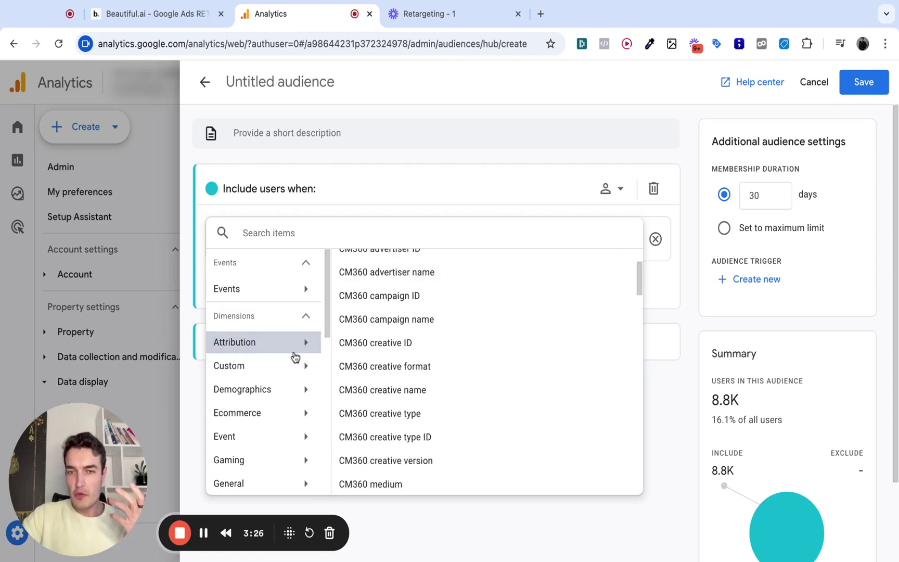
scroll(271, 390, "down", 1)
scroll(272, 395, "down", 5)
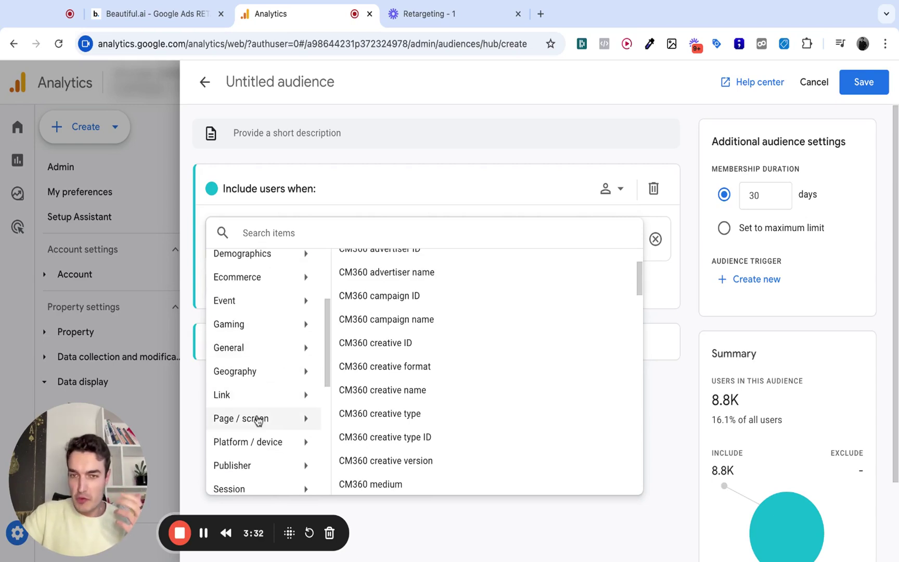
left_click(262, 441)
scroll(457, 379, "down", 3)
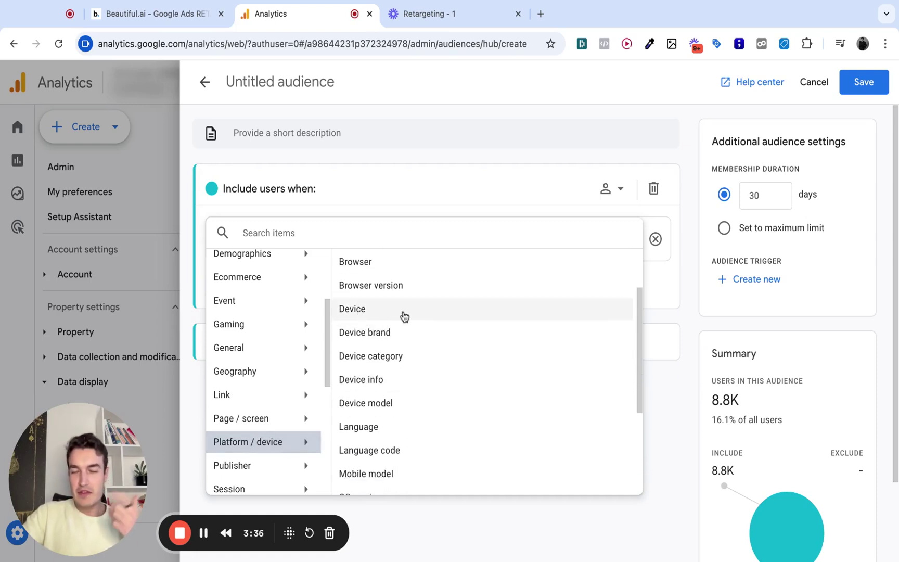
scroll(403, 313, "down", 6)
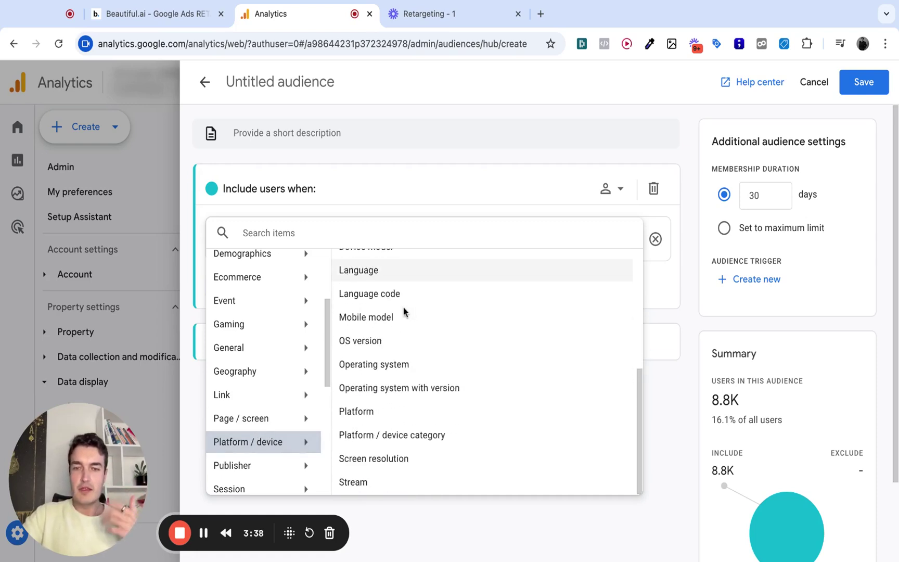
scroll(262, 376, "down", 5)
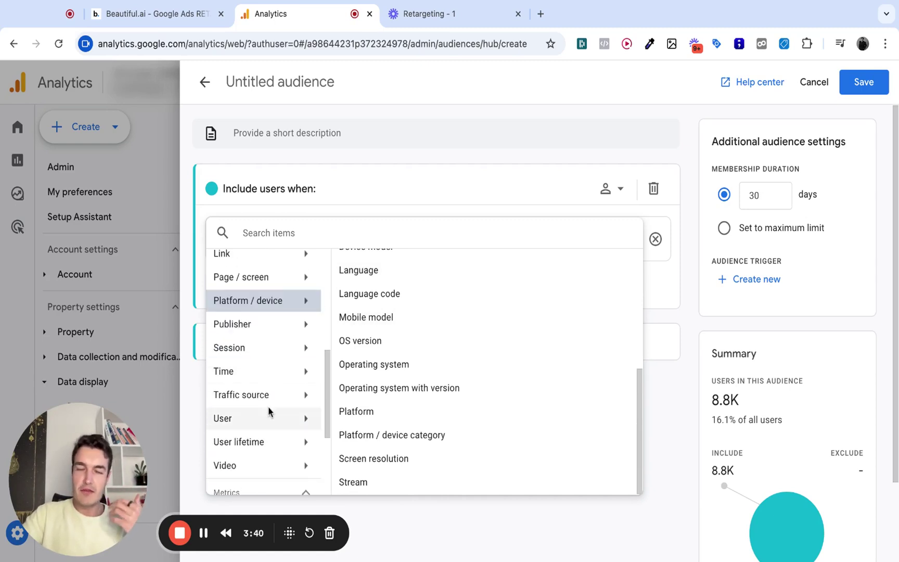
scroll(269, 408, "down", 2)
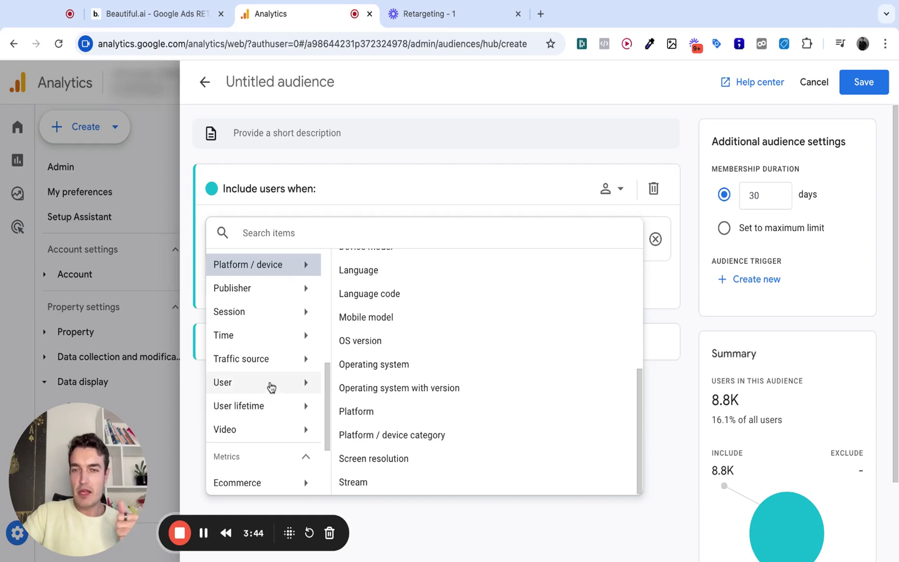
left_click(270, 364)
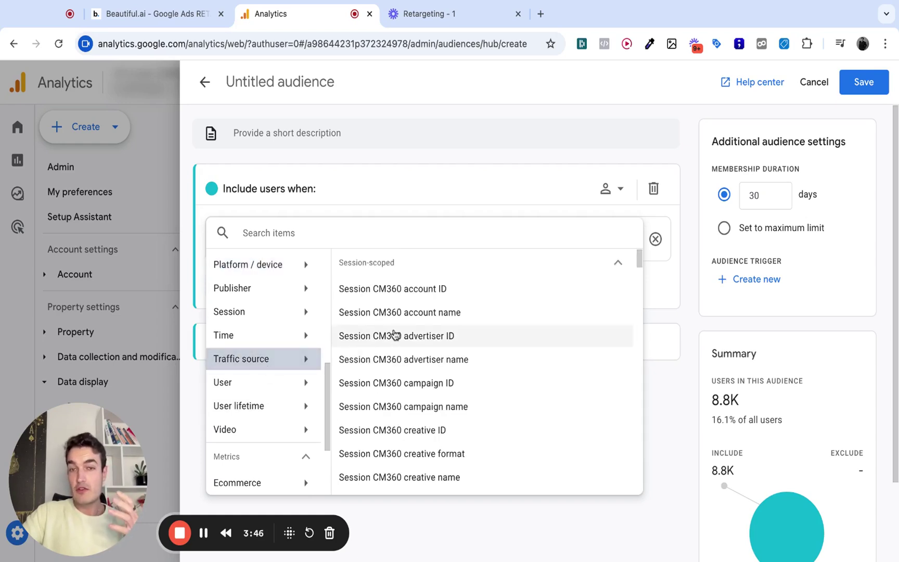
scroll(398, 328, "down", 1)
scroll(407, 345, "down", 10)
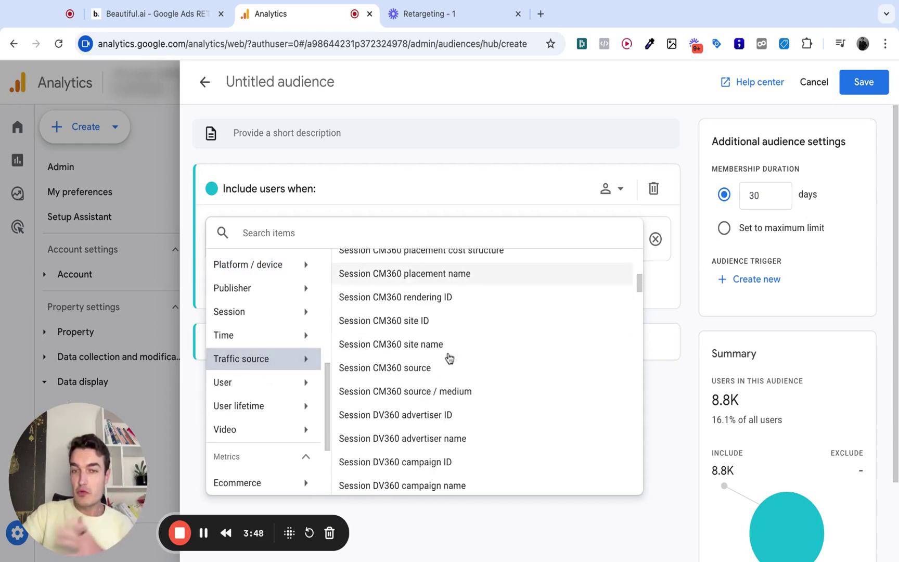
scroll(450, 355, "down", 15)
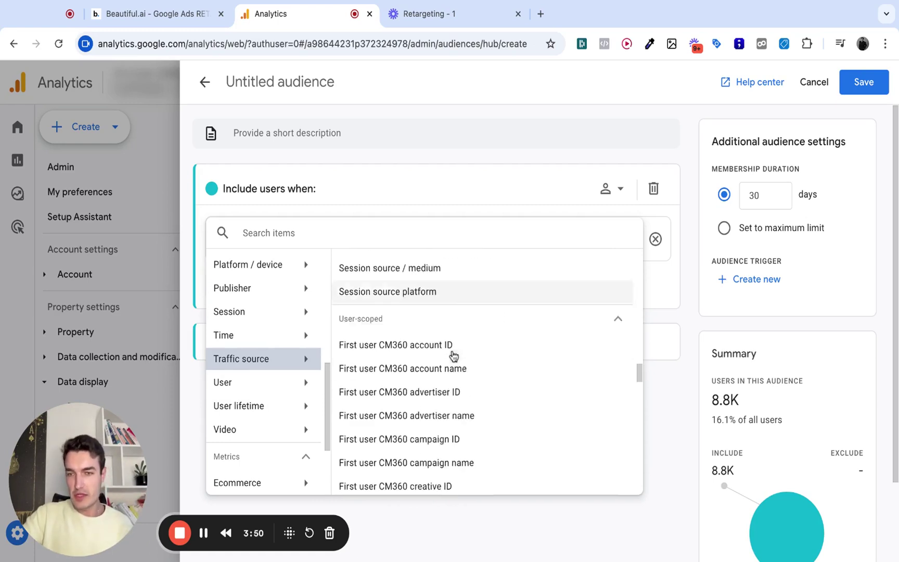
Step: Browse the Predictive, Page / screen, Event, Ecommerce and Session metrics, and close the list without choosing another item
scroll(283, 399, "down", 3)
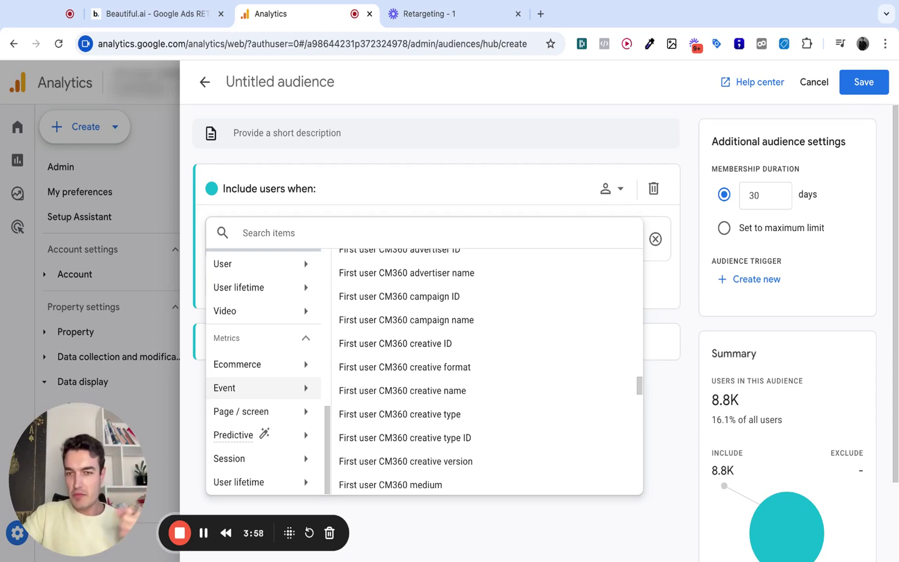
left_click(290, 432)
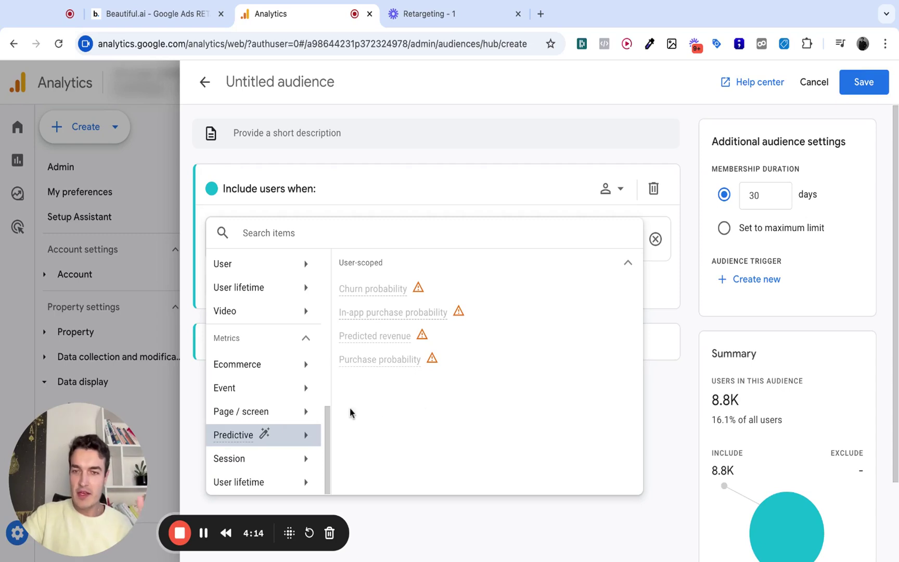
left_click(282, 415)
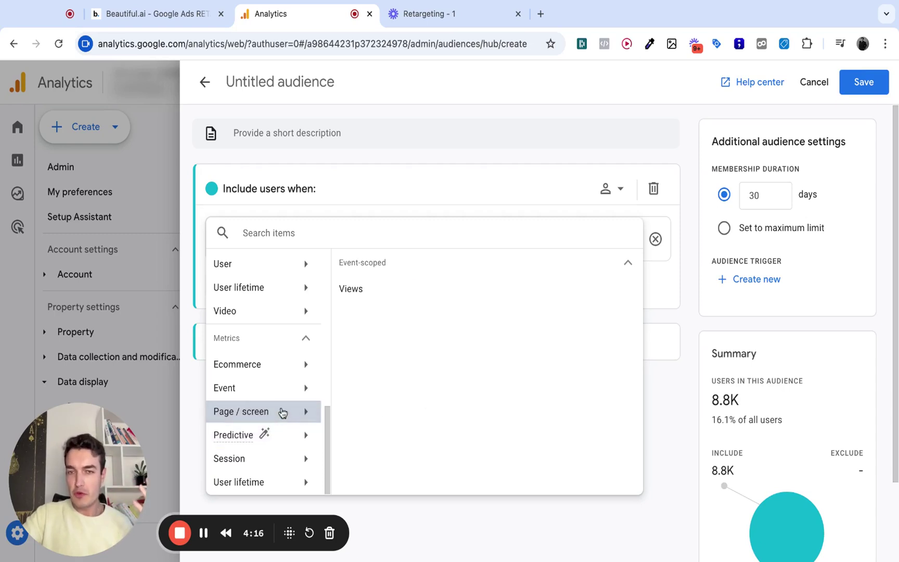
left_click(282, 394)
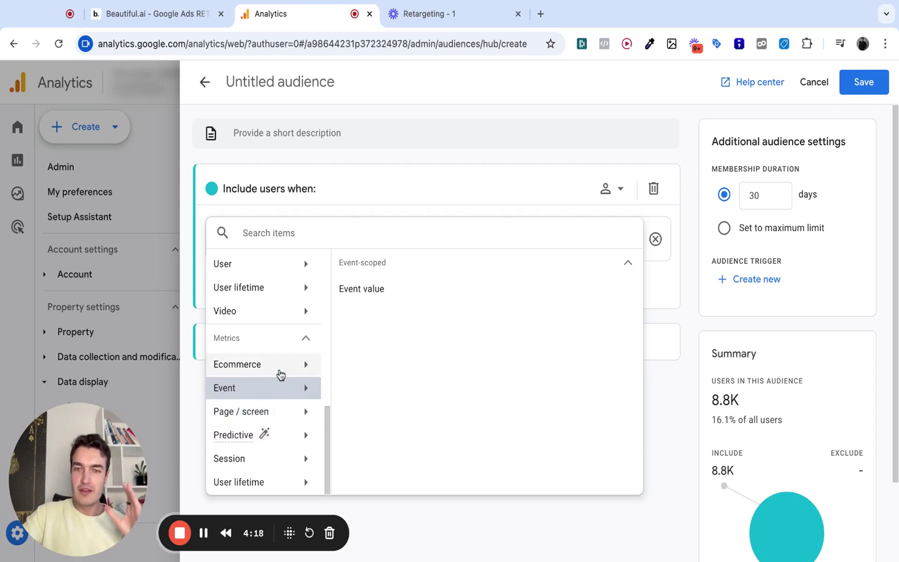
left_click(280, 373)
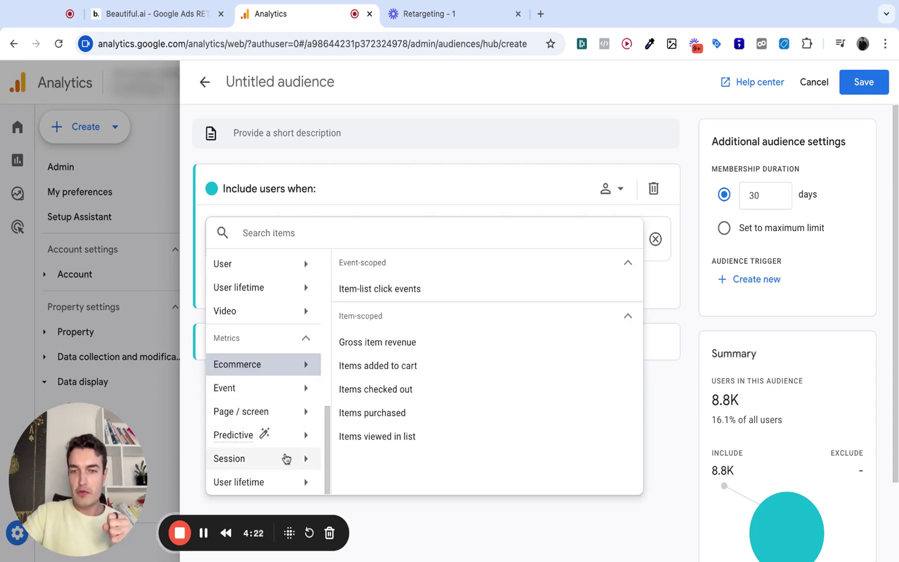
left_click(286, 457)
scroll(272, 430, "up", 2)
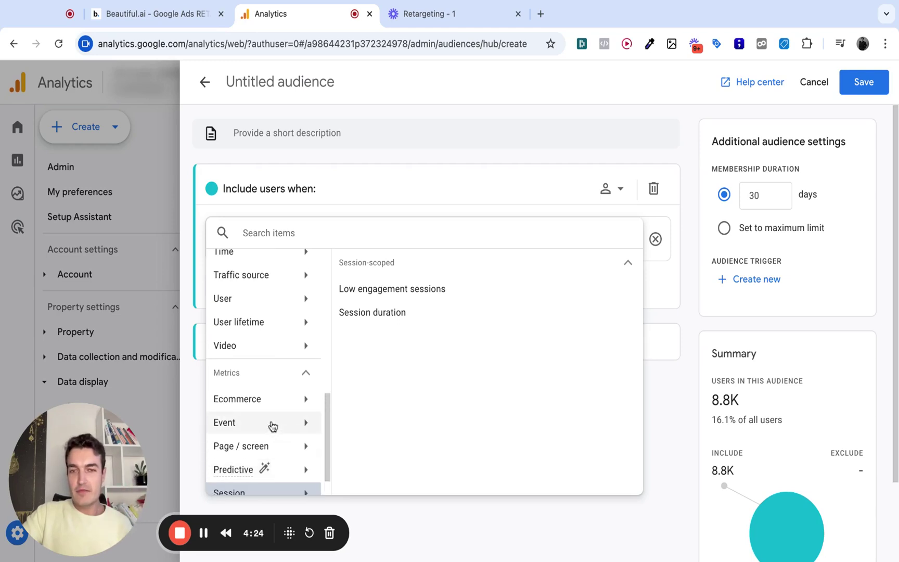
scroll(271, 426, "up", 1)
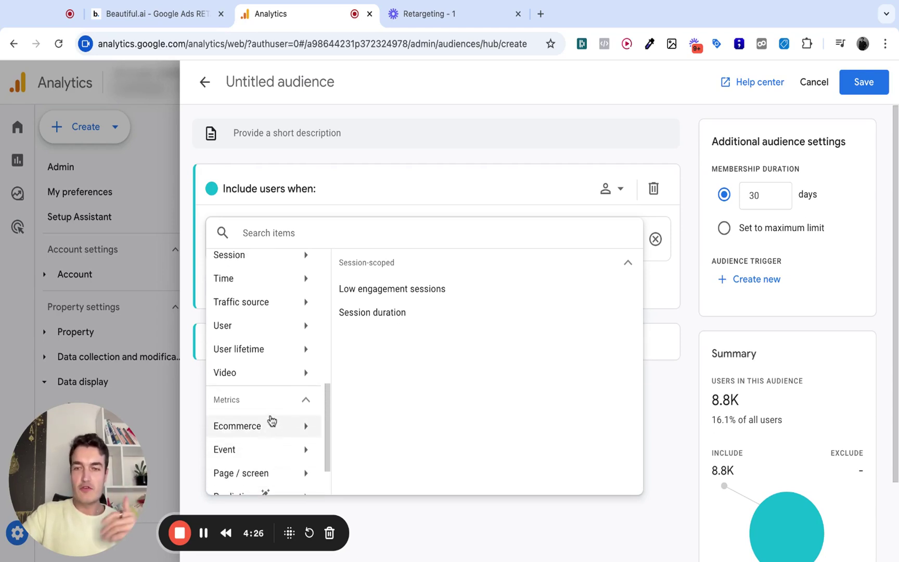
scroll(272, 418, "up", 10)
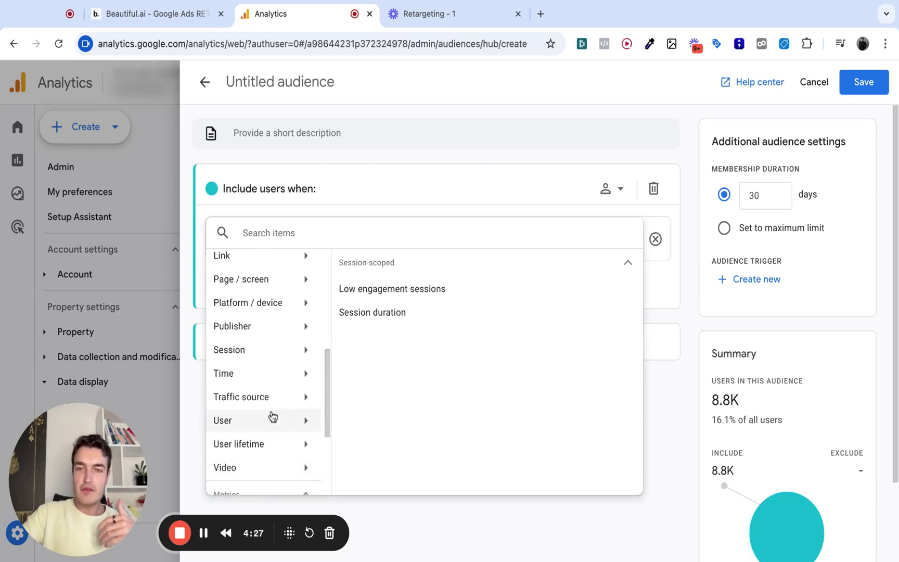
left_click(650, 436)
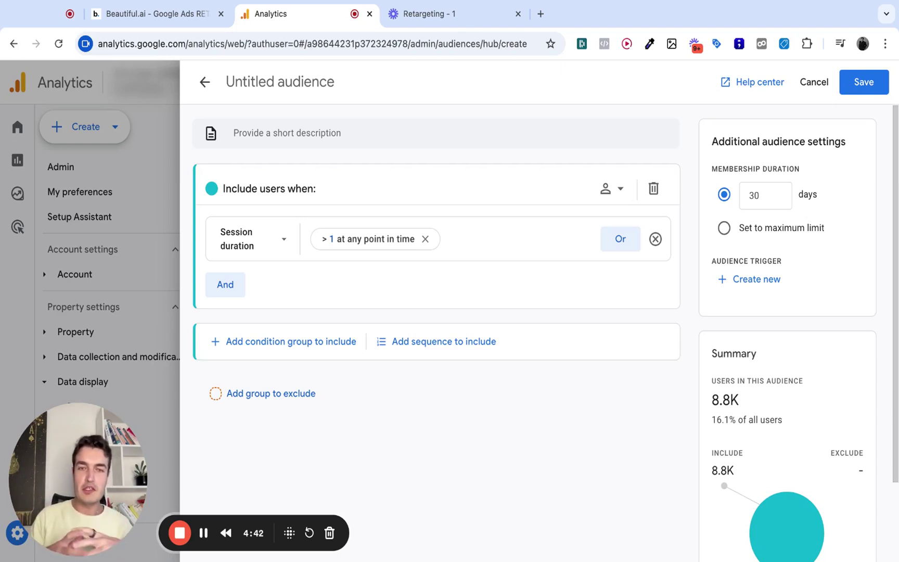
Step: Remove the filter from the session duration condition
left_click(425, 239)
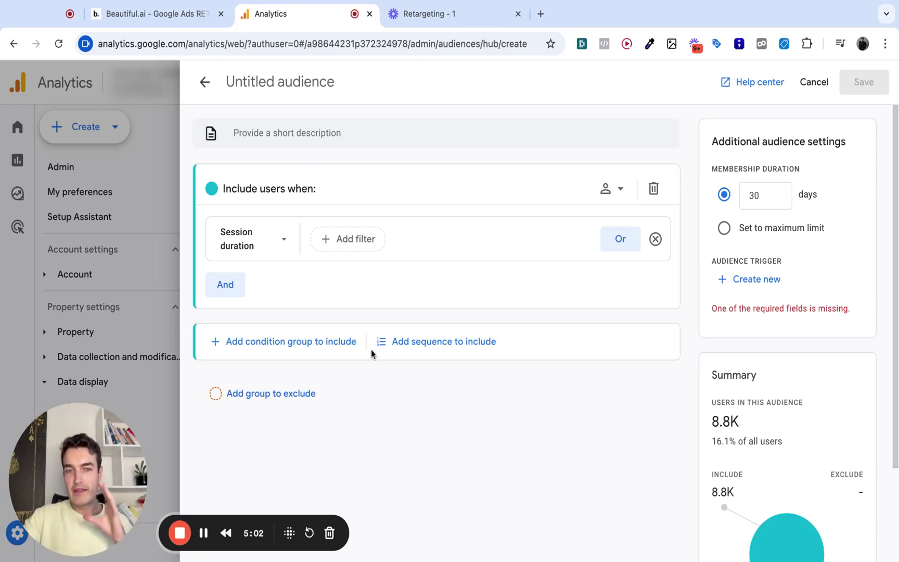
scroll(465, 370, "down", 3)
scroll(733, 301, "up", 3)
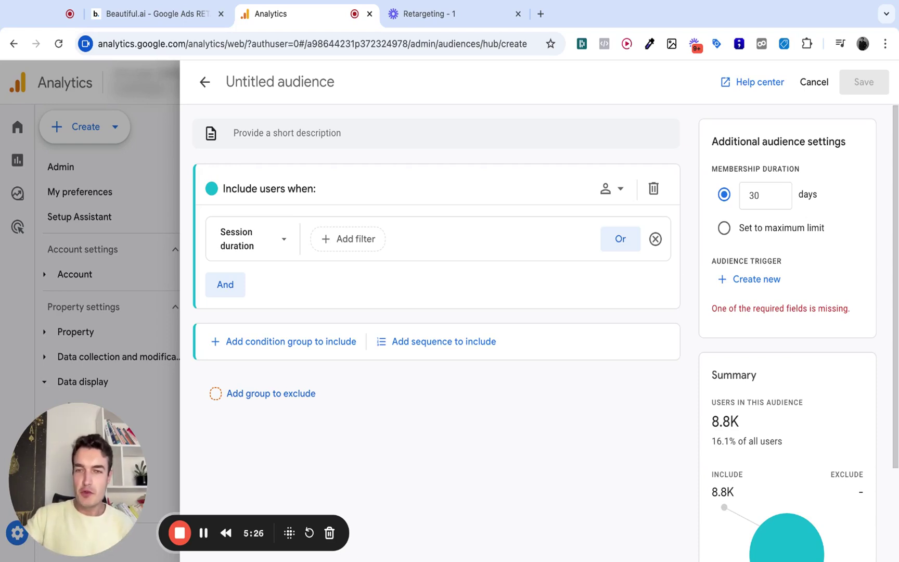
left_click(179, 532)
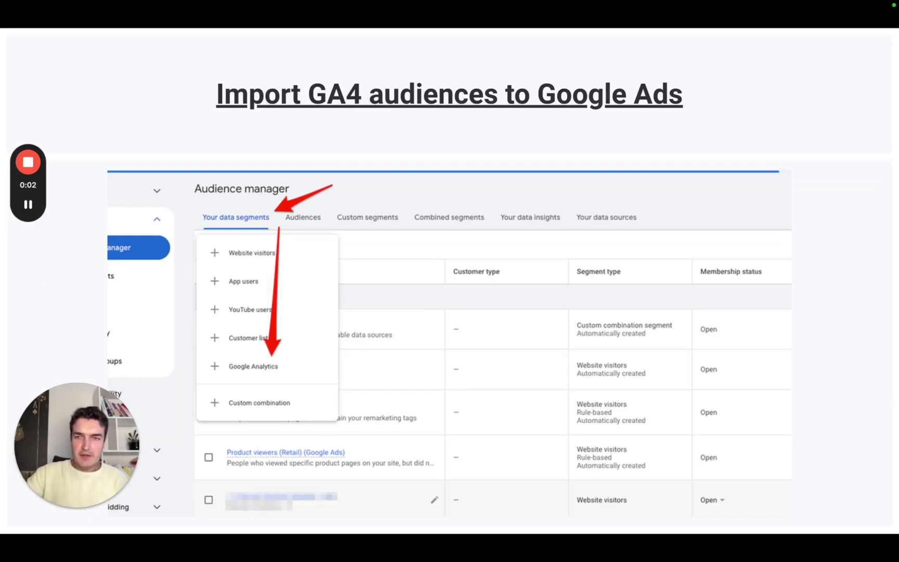
left_click_drag(80, 399, 828, 373)
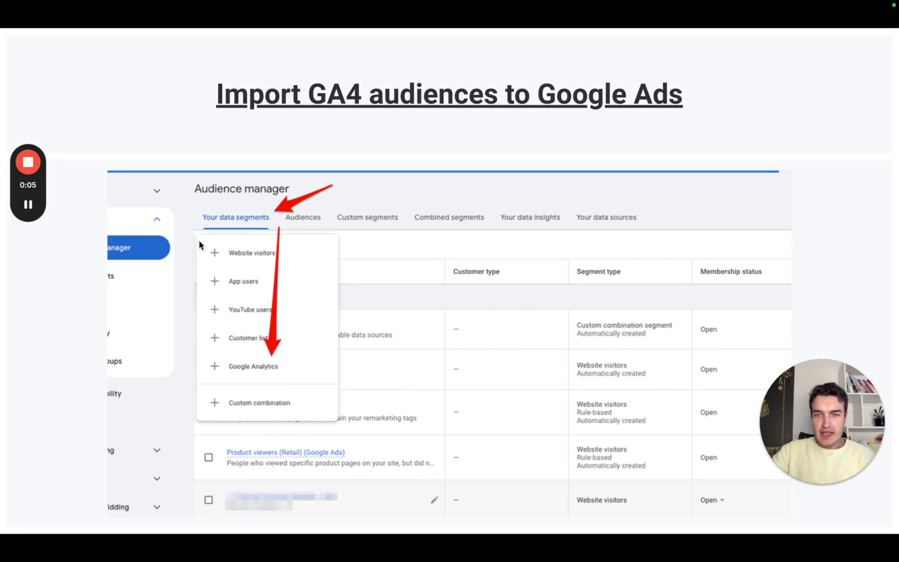